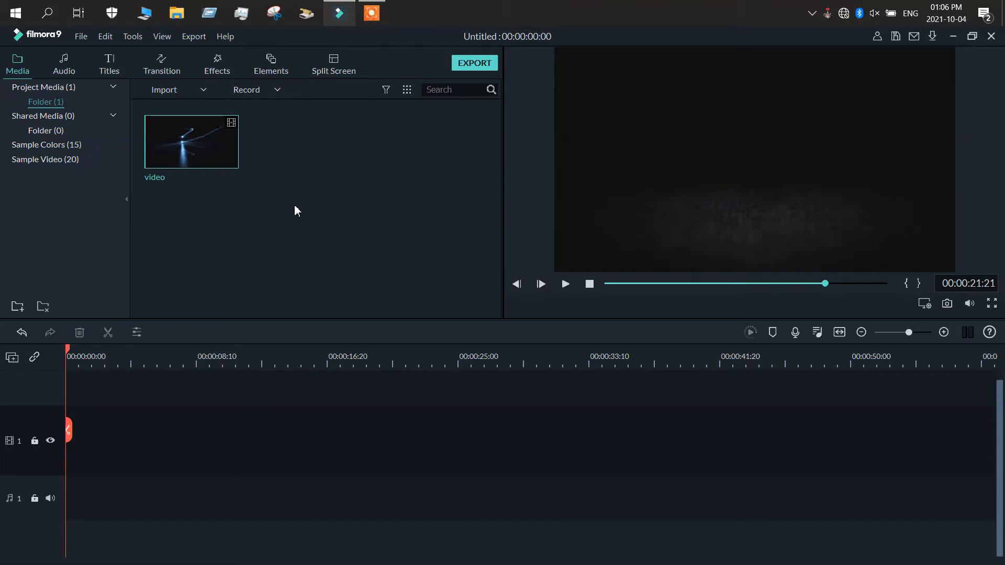
- Import the "ending def" video from the "extra helps" folder into the project media
double_click(299, 209)
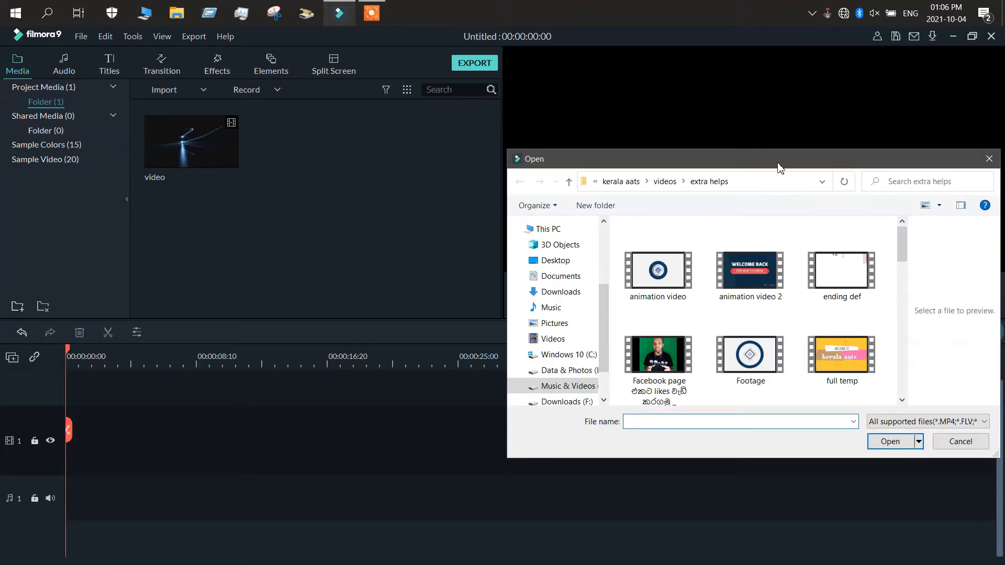
mouse_move(770, 164)
mouse_down()
mouse_move(720, 137)
mouse_move(752, 168)
mouse_up()
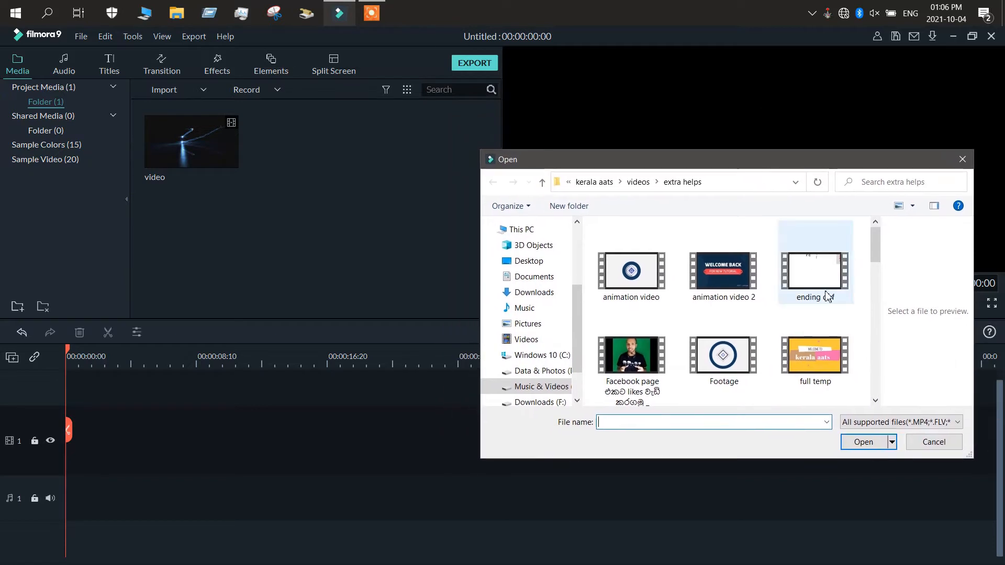
drag(827, 295, 387, 199)
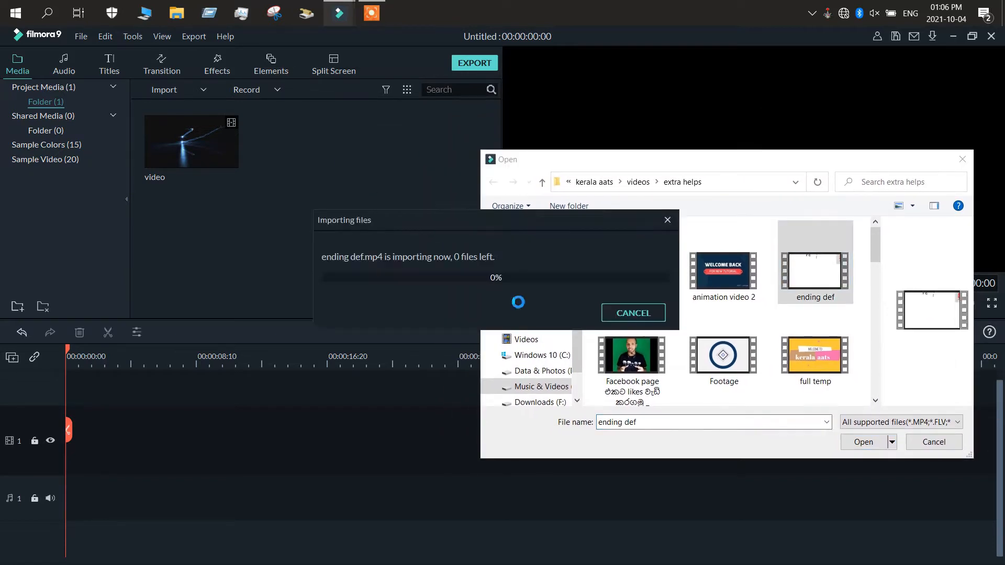
click(933, 445)
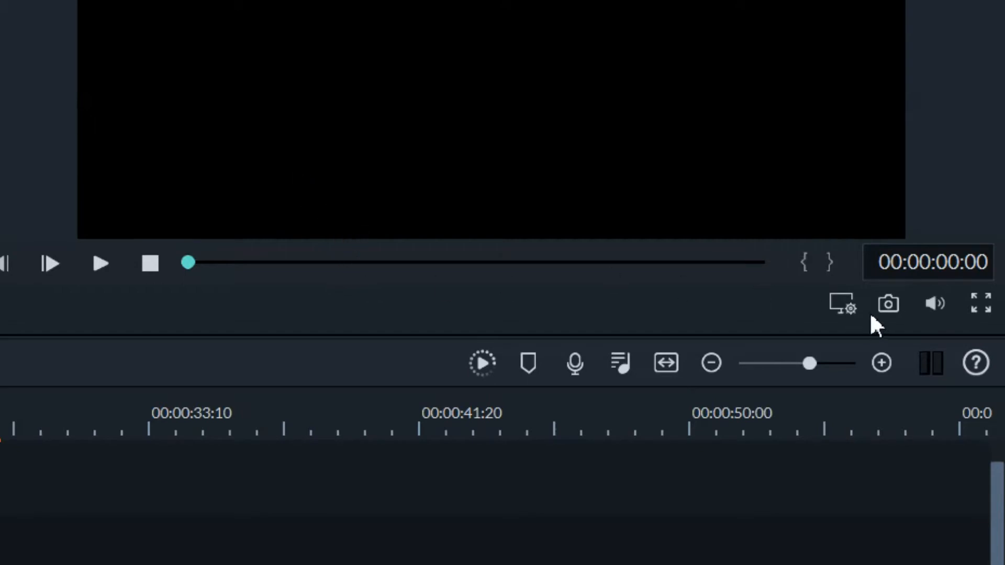
click(848, 308)
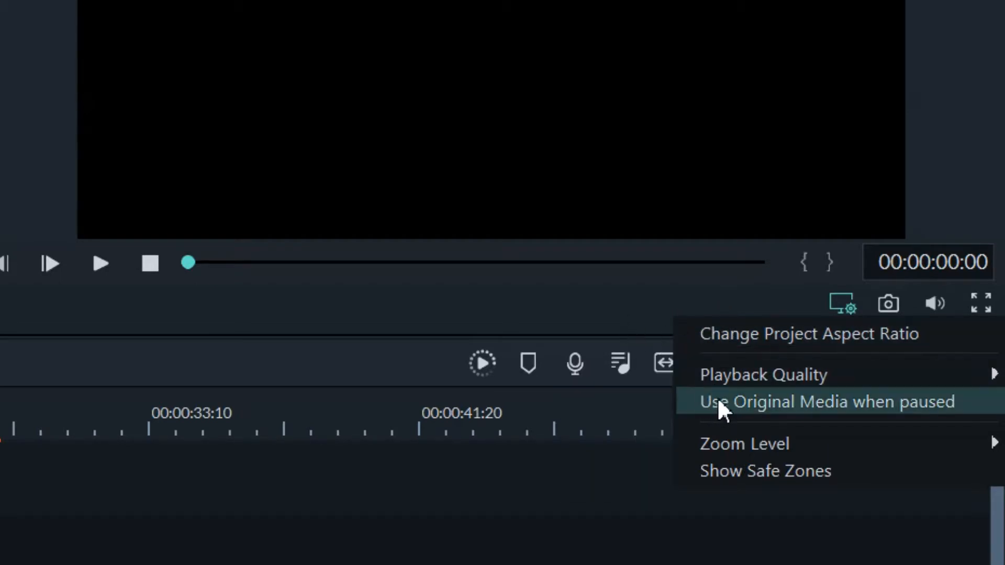
click(765, 306)
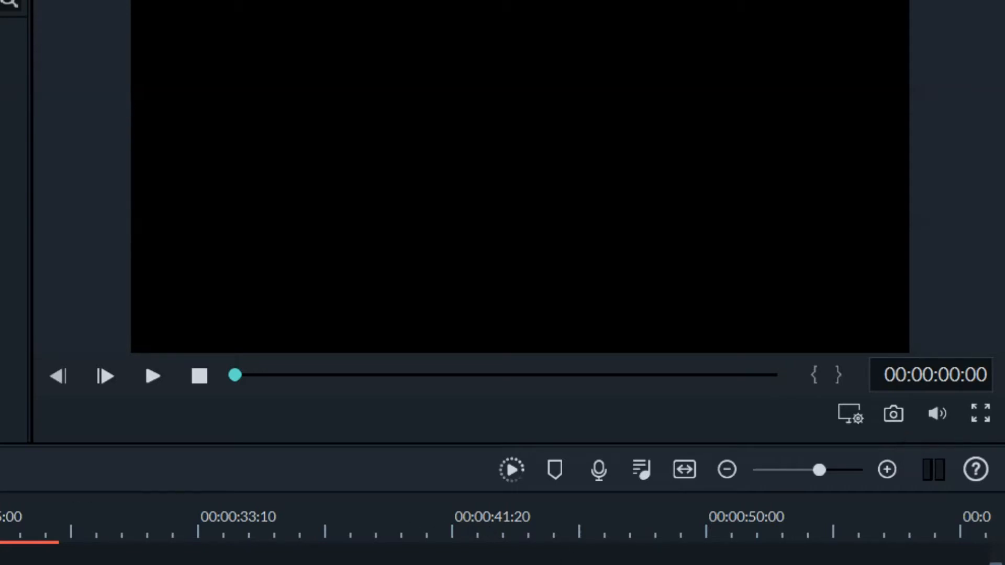
- Capture a snapshot of the "video" clip's frame at 00:00:17:28
click(0, 564)
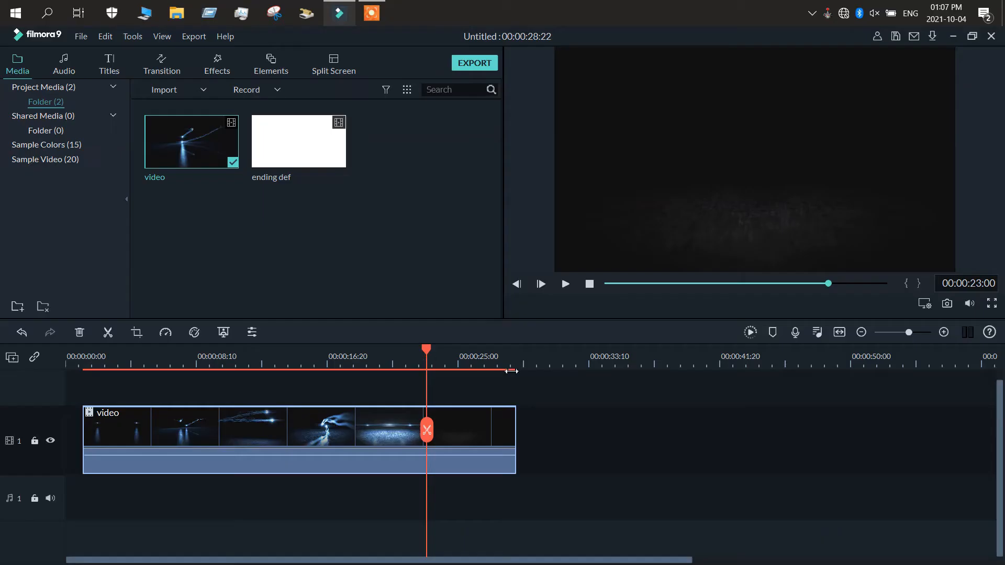
click(347, 356)
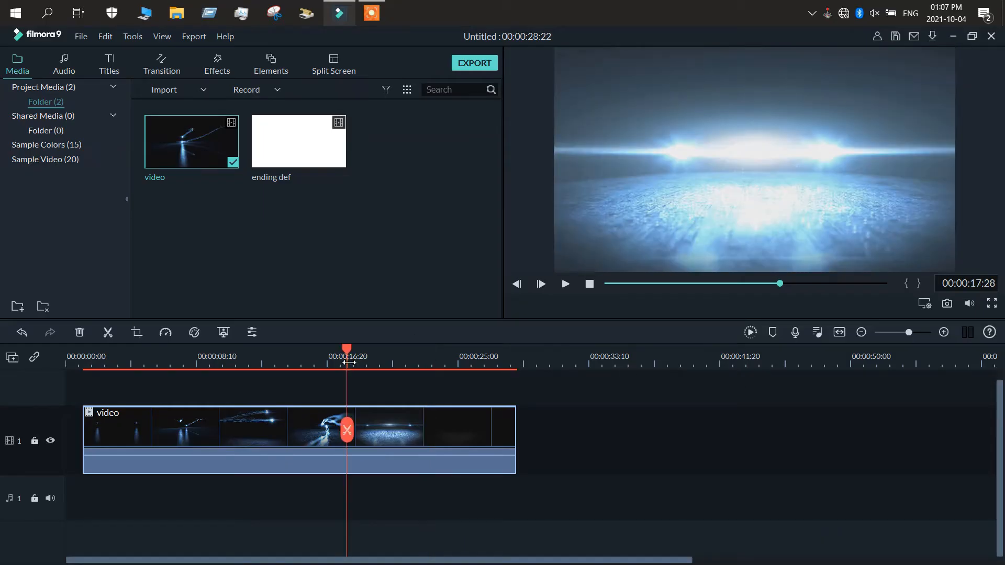
click(947, 305)
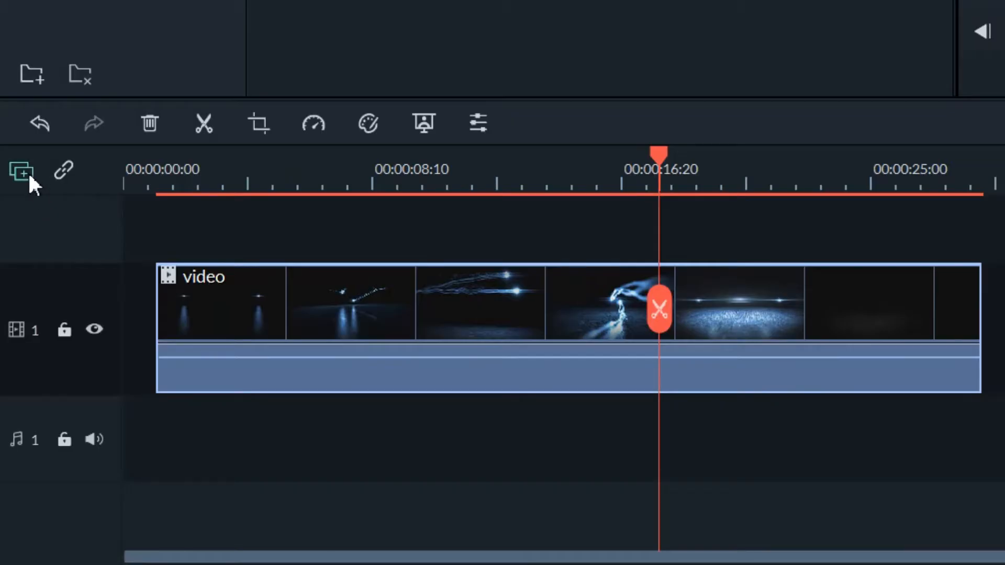
- Add a second video track to the timeline
click(29, 177)
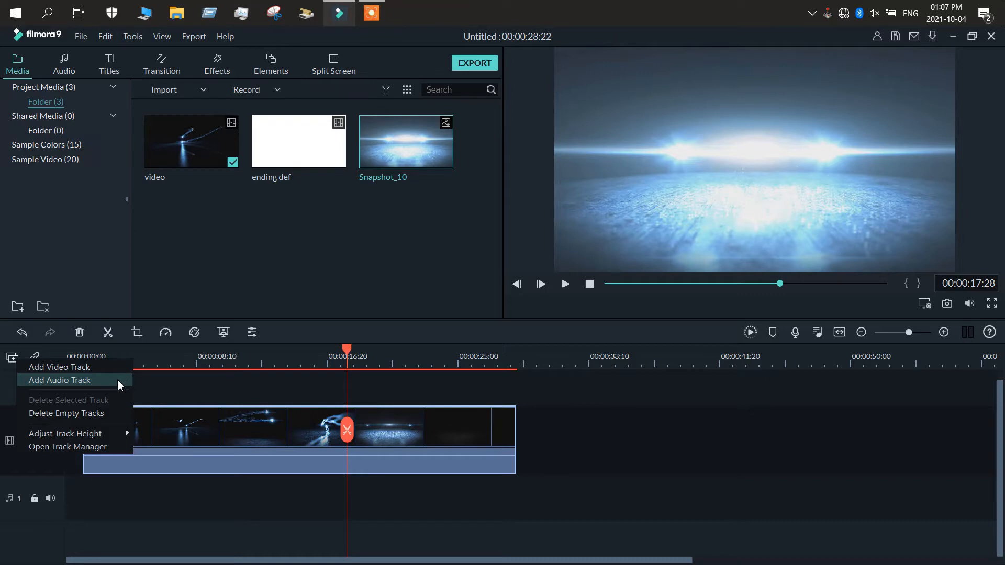
click(113, 366)
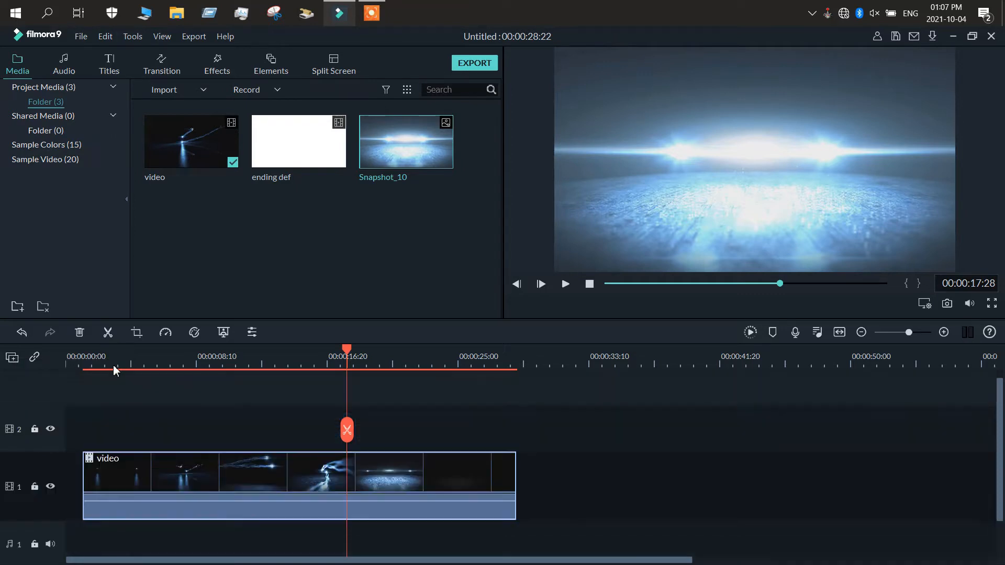
- Try the Small track height, then switch the timeline tracks to a taller height preset
click(11, 358)
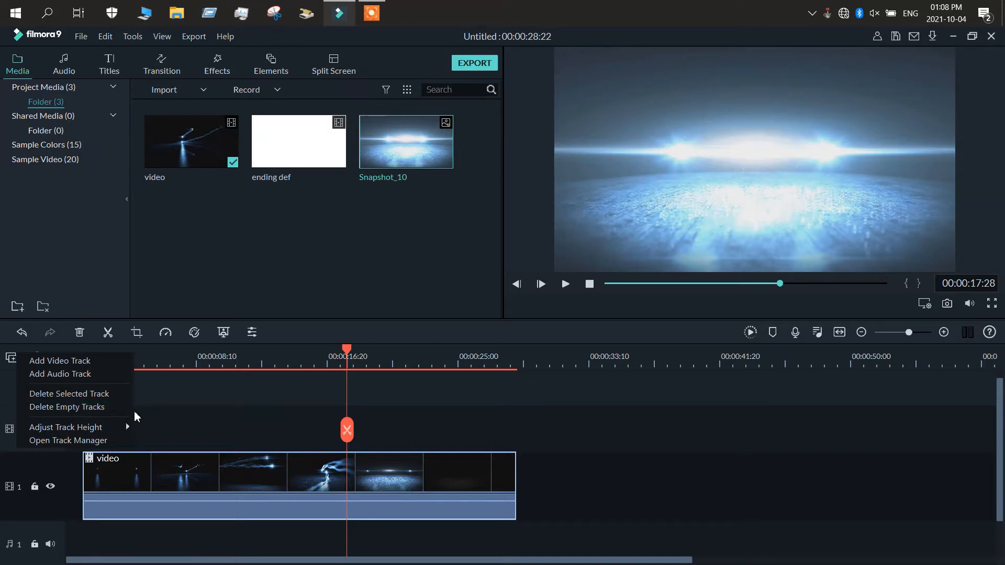
mouse_move(129, 427)
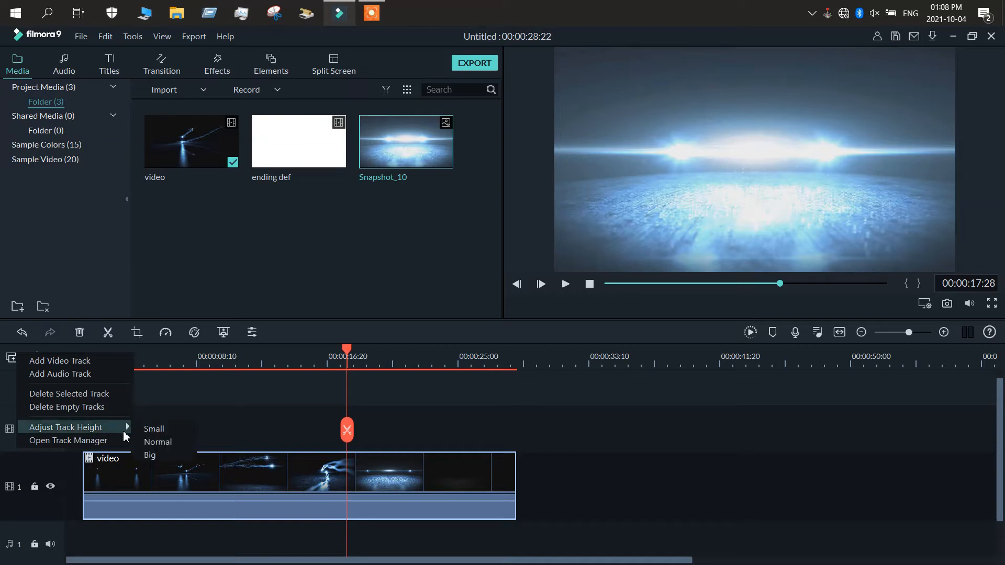
click(162, 430)
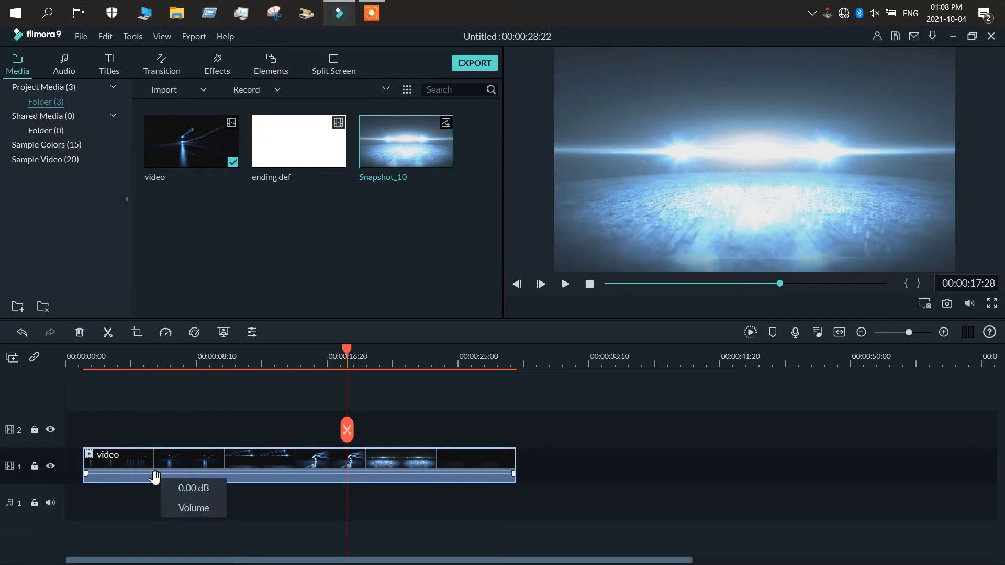
click(14, 358)
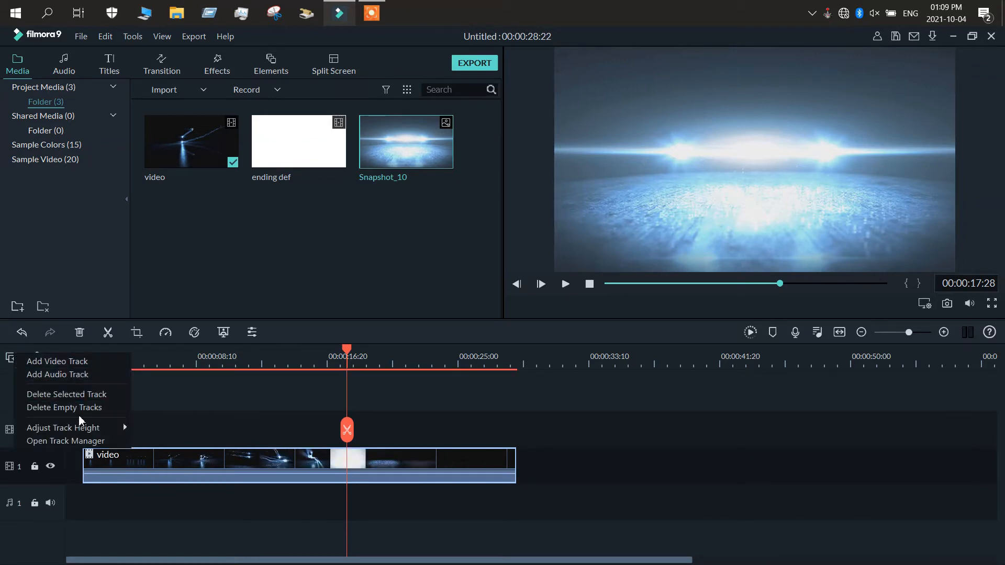
click(157, 454)
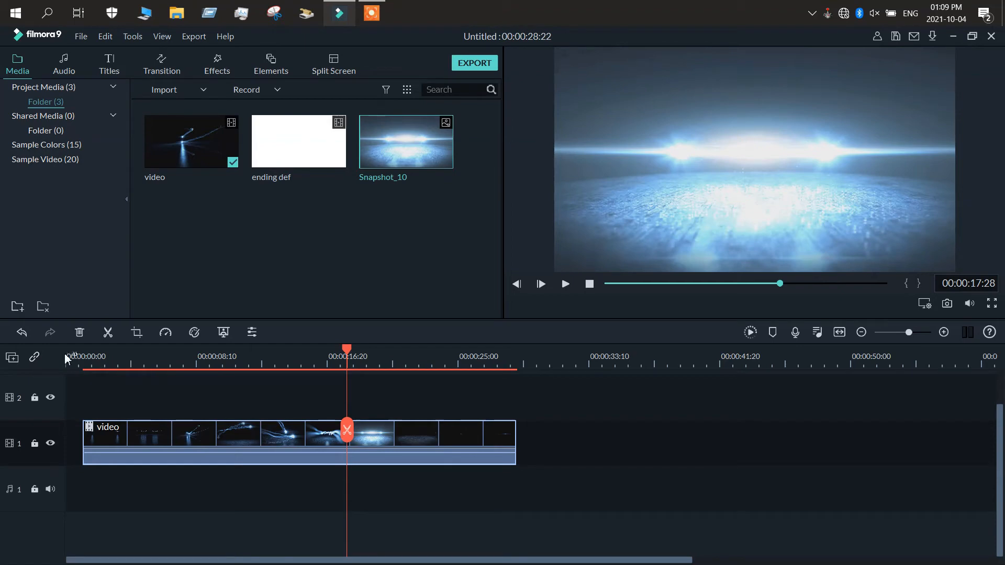
- Move the "video" clip on video track 1 to the start of the timeline
click(508, 361)
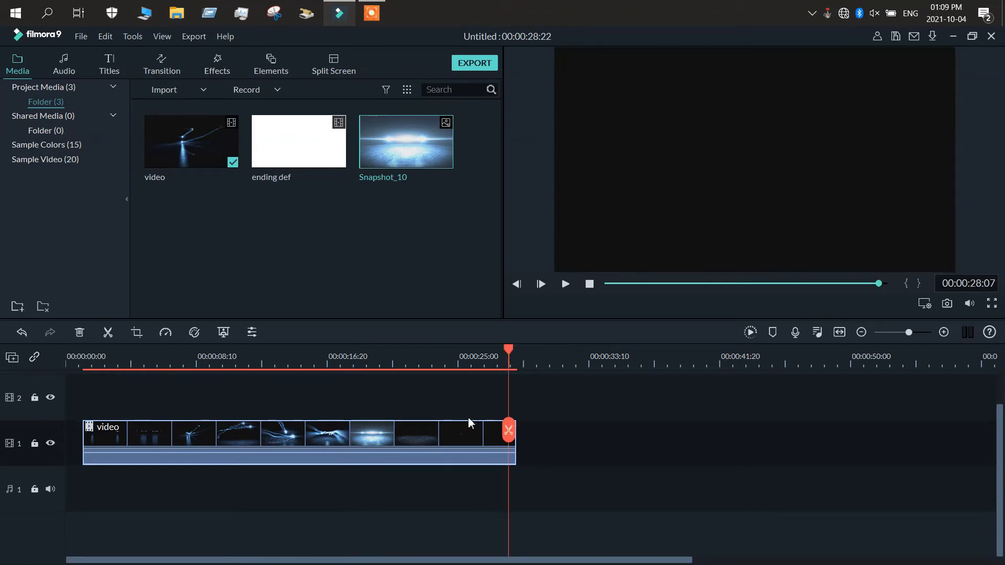
click(462, 432)
drag(462, 432, 441, 426)
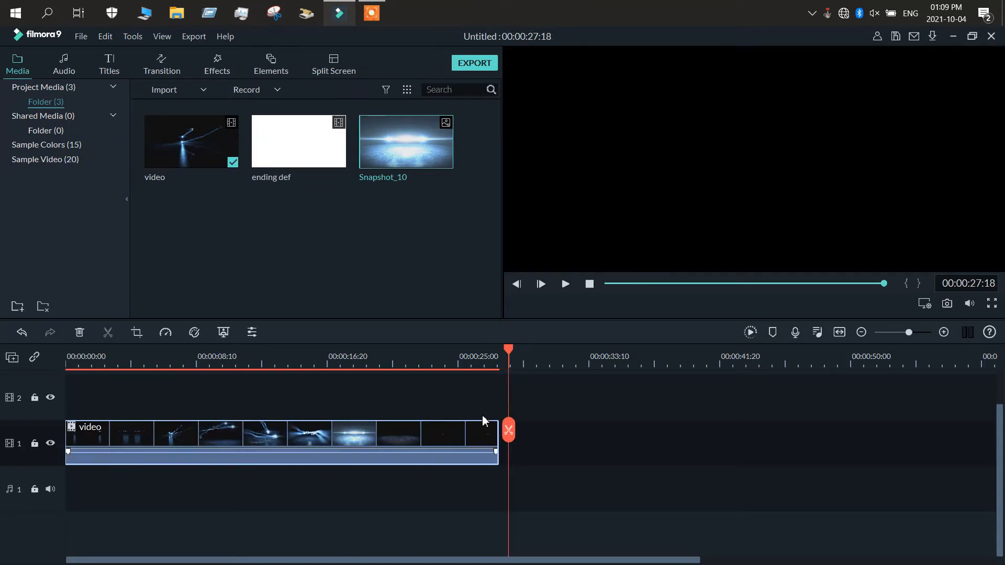
- Add another copy of "video" to video track 1 and place it directly against the end of the first clip
drag(212, 156, 520, 435)
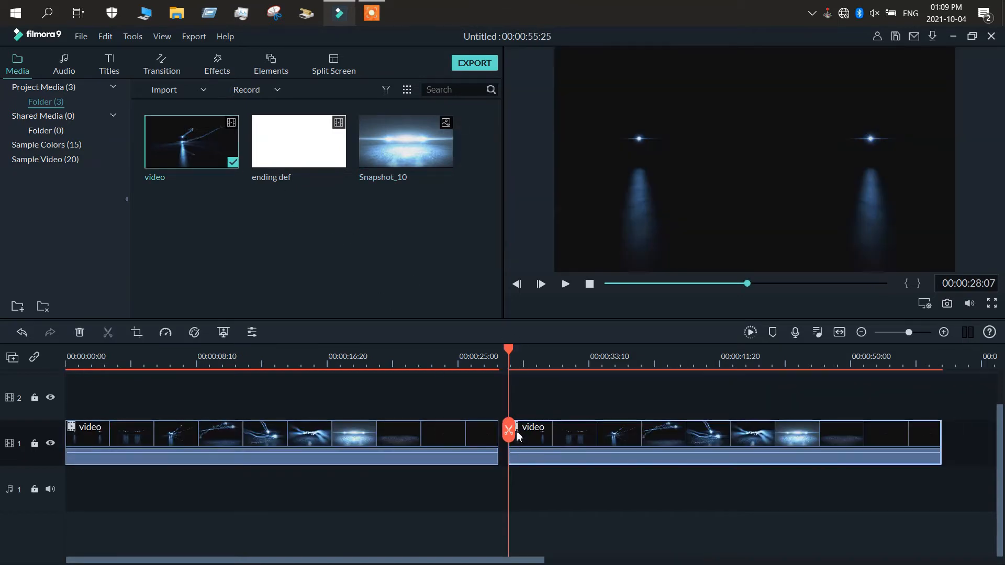
click(476, 366)
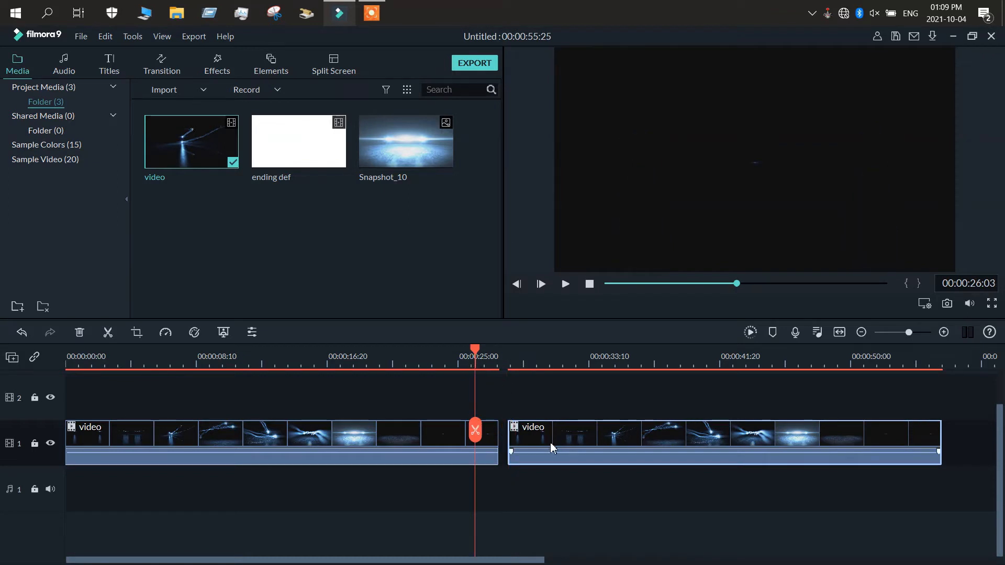
drag(538, 435, 519, 470)
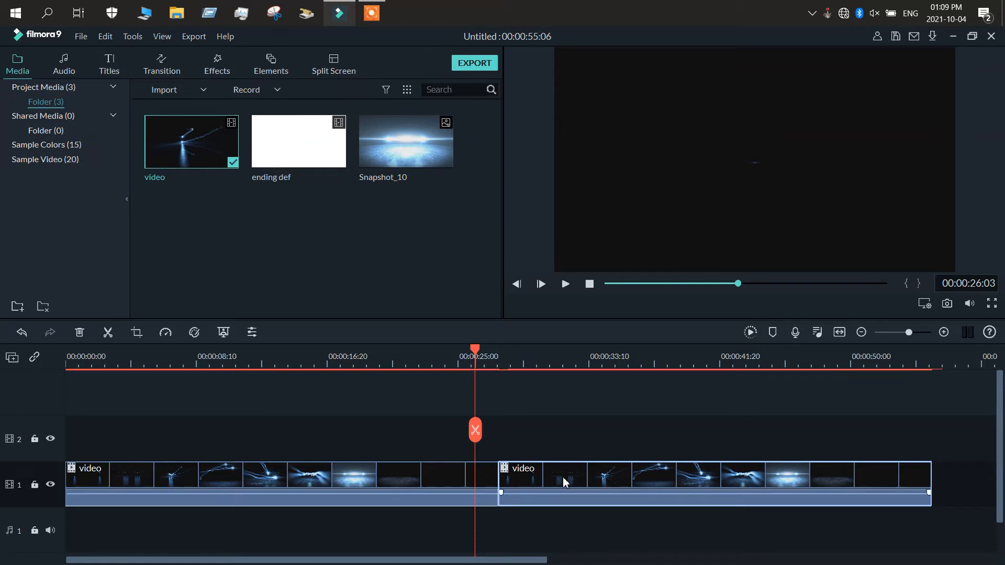
- Delete the second clip and add "video" again directly after the first clip on video track 1
key(Delete)
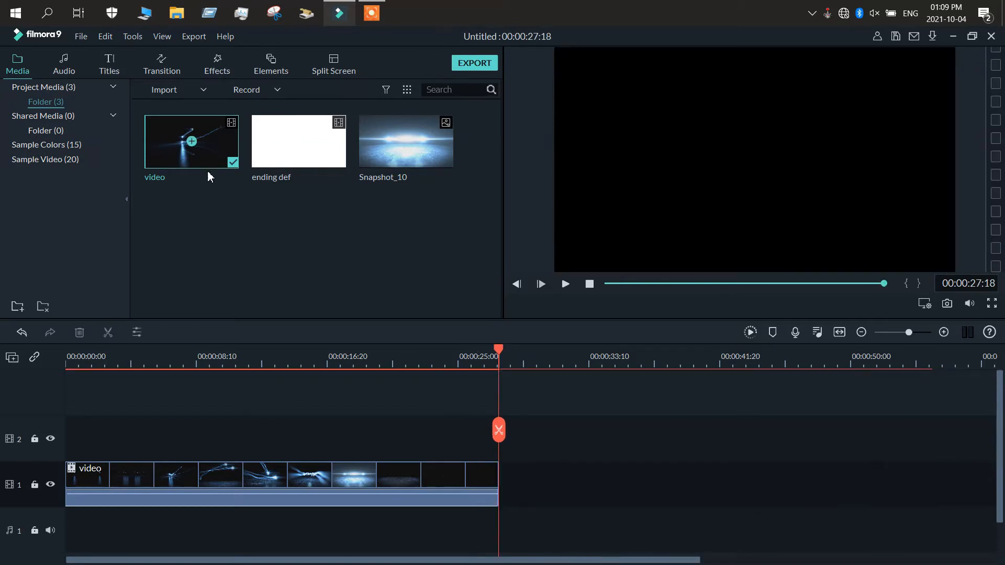
click(192, 142)
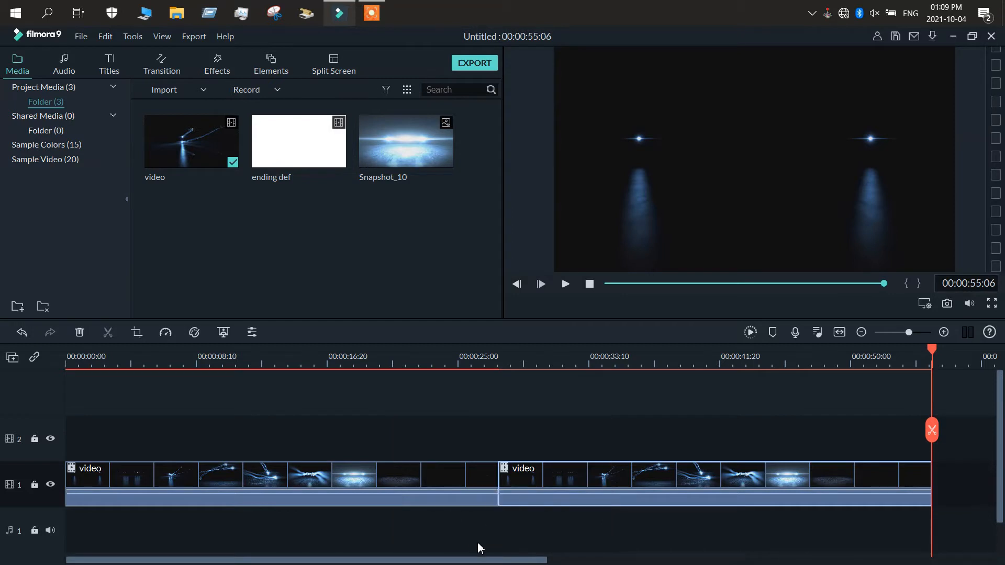
click(470, 478)
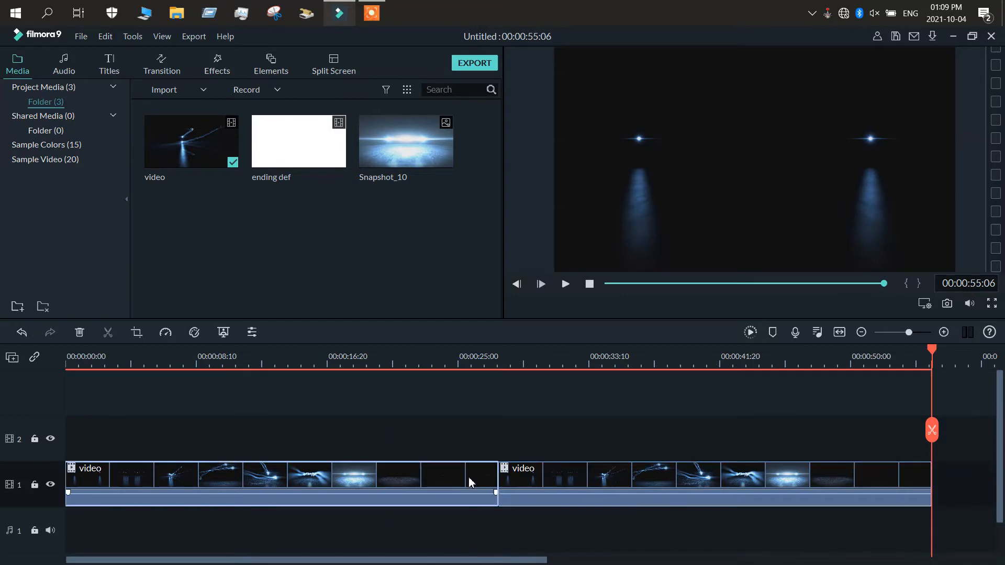
click(553, 485)
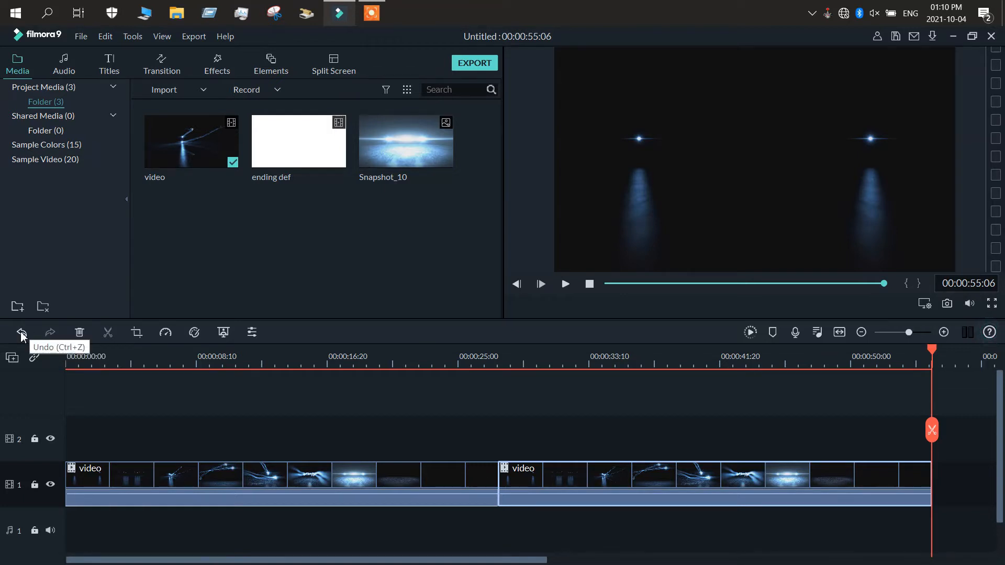
- Undo and redo the last clip insertion, then delete the second clip and undo the deletion
click(21, 334)
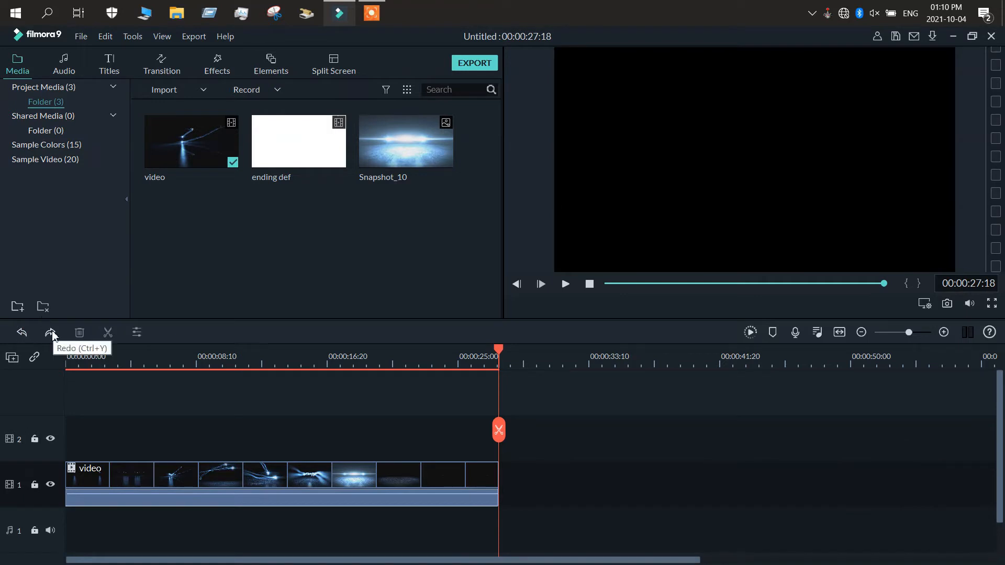
click(52, 333)
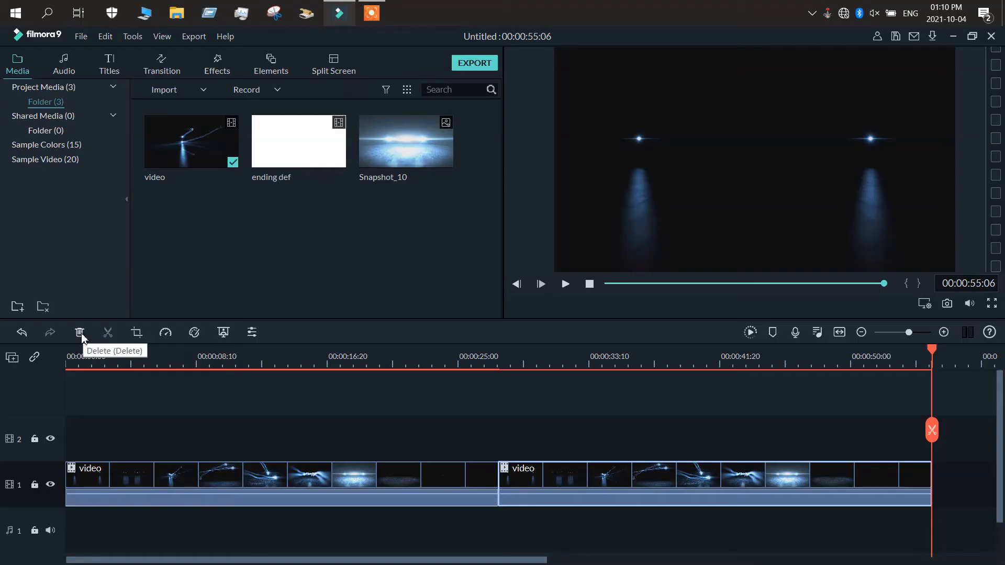
click(80, 333)
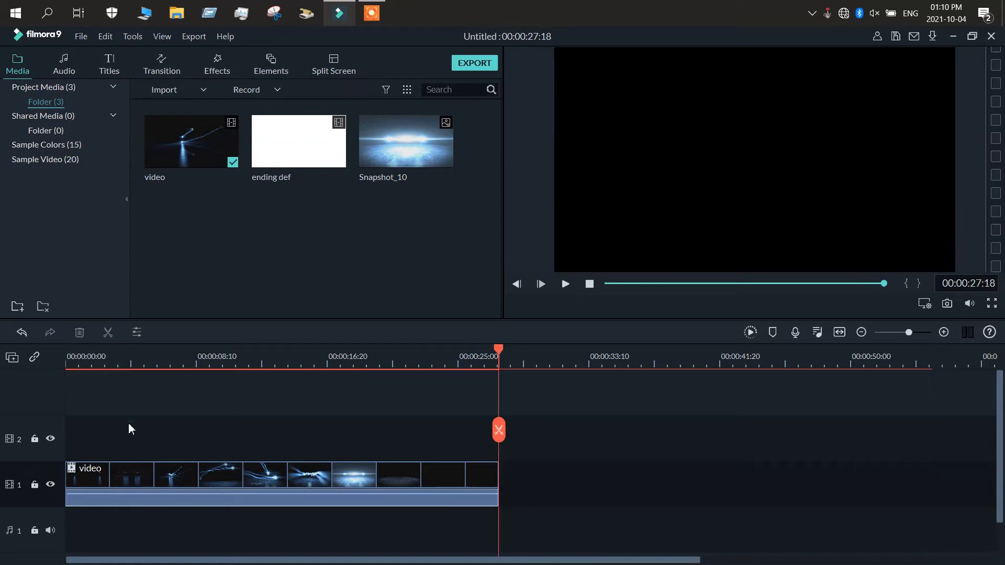
click(21, 333)
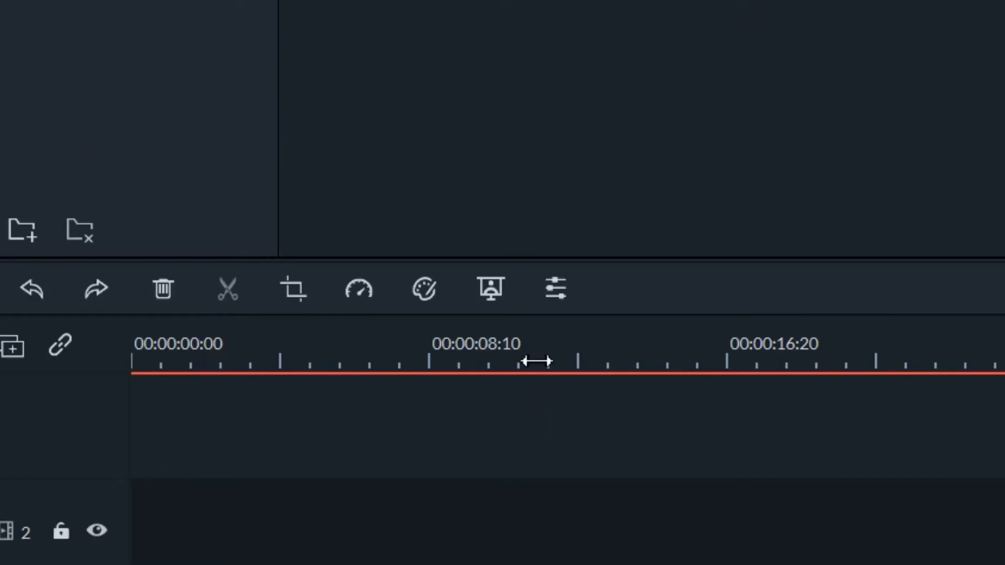
- Split the first "video" clip on video track 1 at 00:00:11:03
click(240, 360)
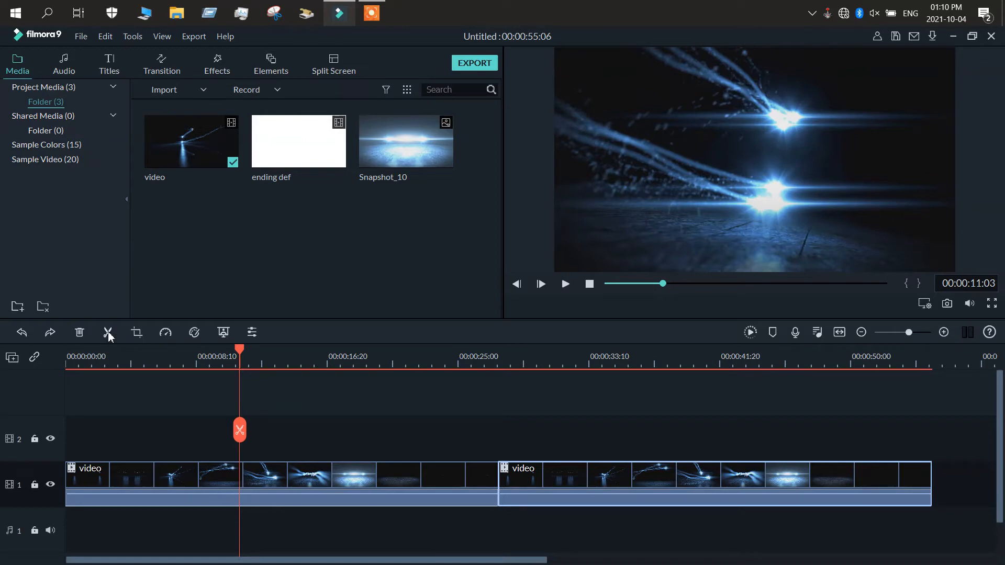
click(108, 332)
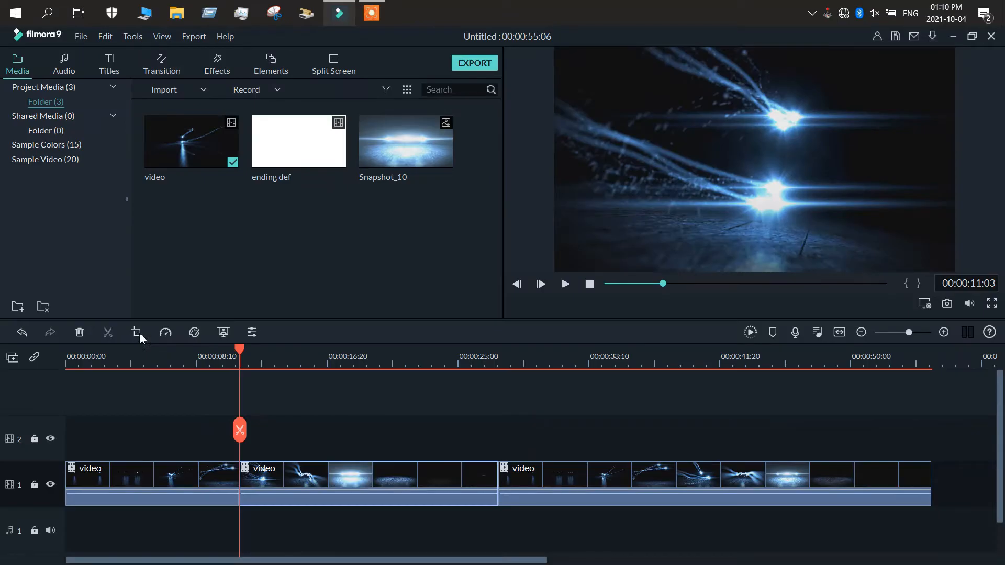
- Try cropping the split-off middle clip with Crop and Zoom by pulling the frame's left edge inward
click(139, 334)
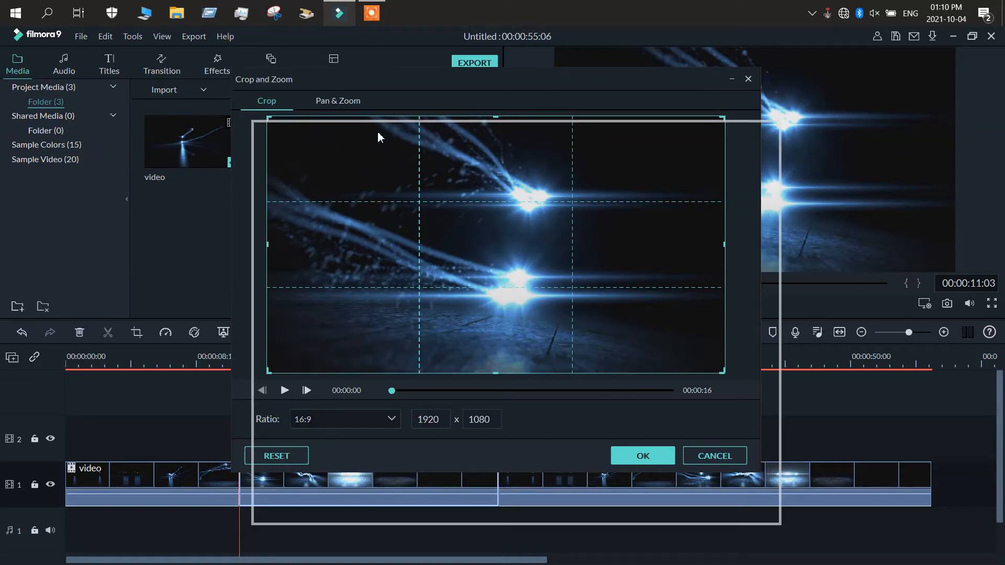
drag(349, 137, 348, 137)
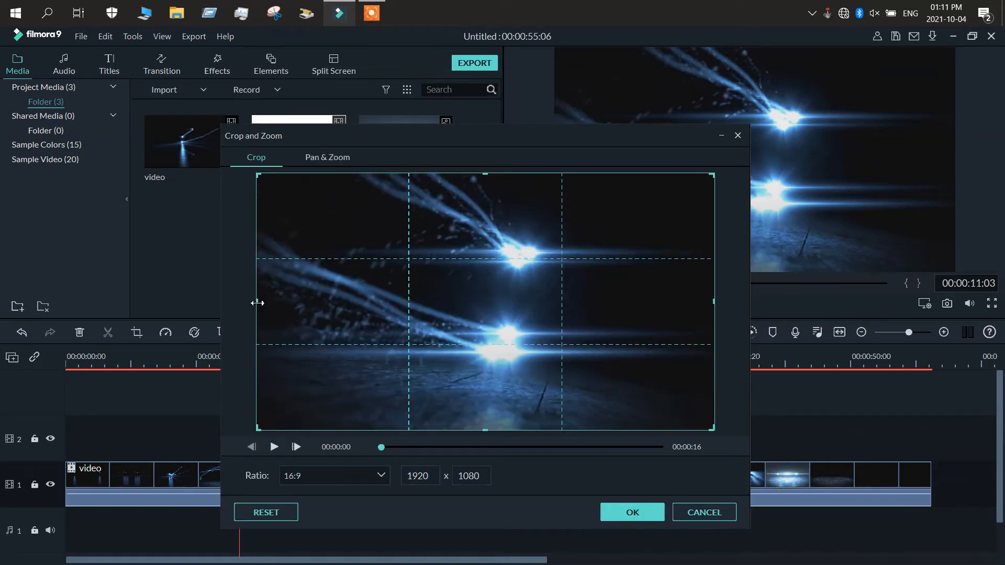
drag(257, 302, 335, 304)
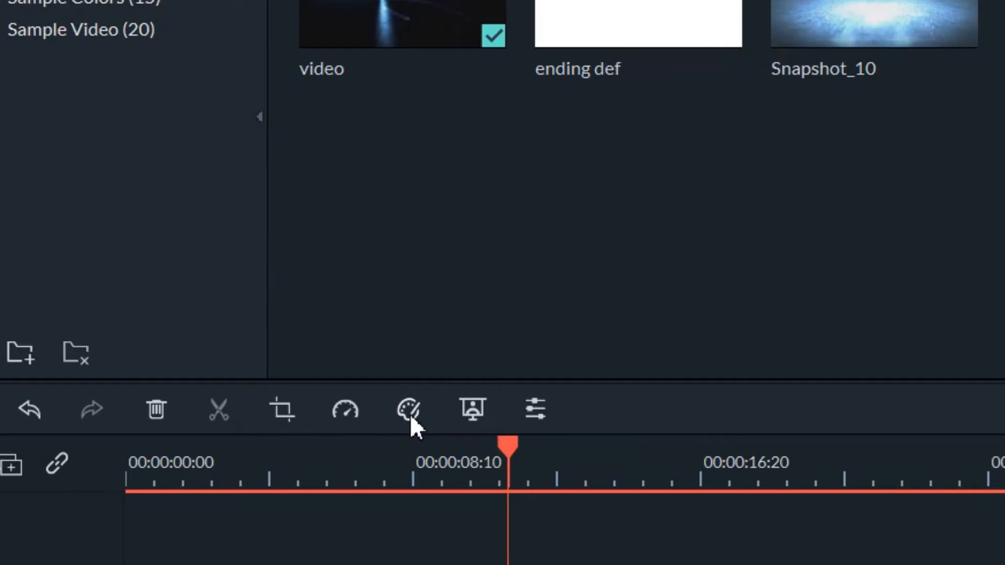
- Examine the White Balance adjustments in Advanced Color Correction for the middle "video" clip, leaving the clip's colors unadjusted
click(409, 411)
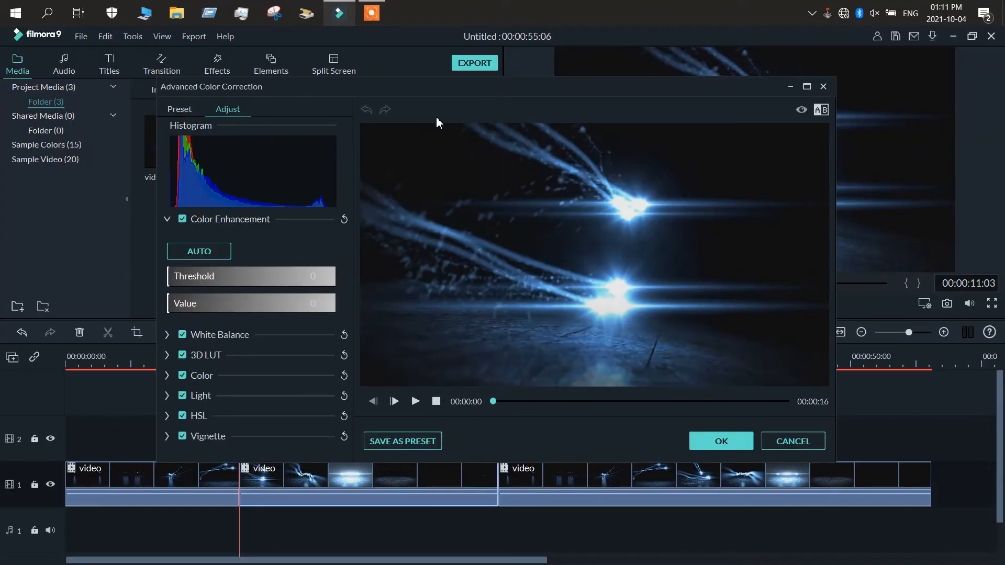
mouse_move(428, 93)
mouse_down()
mouse_move(428, 121)
mouse_move(427, 112)
mouse_up()
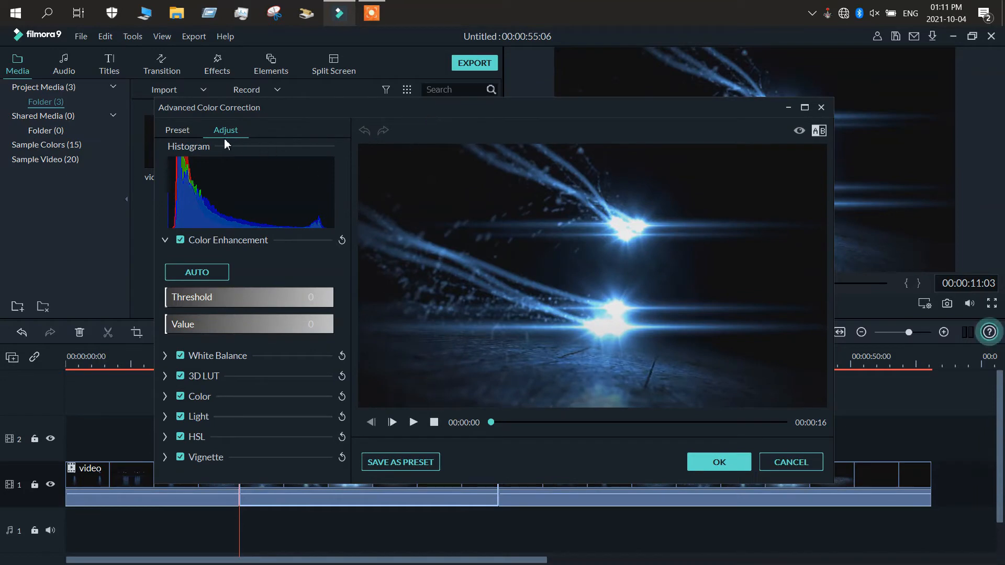
click(164, 356)
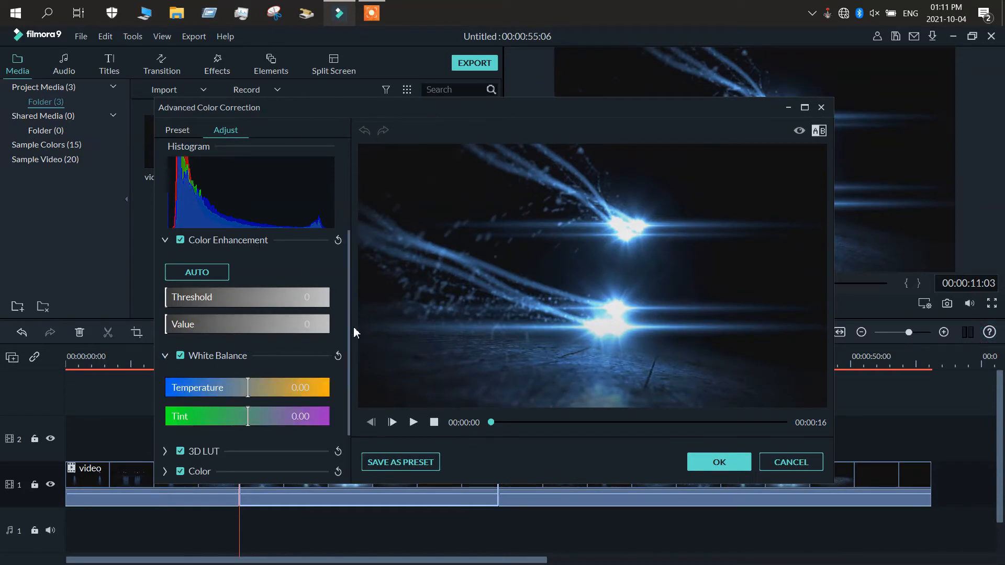
click(819, 462)
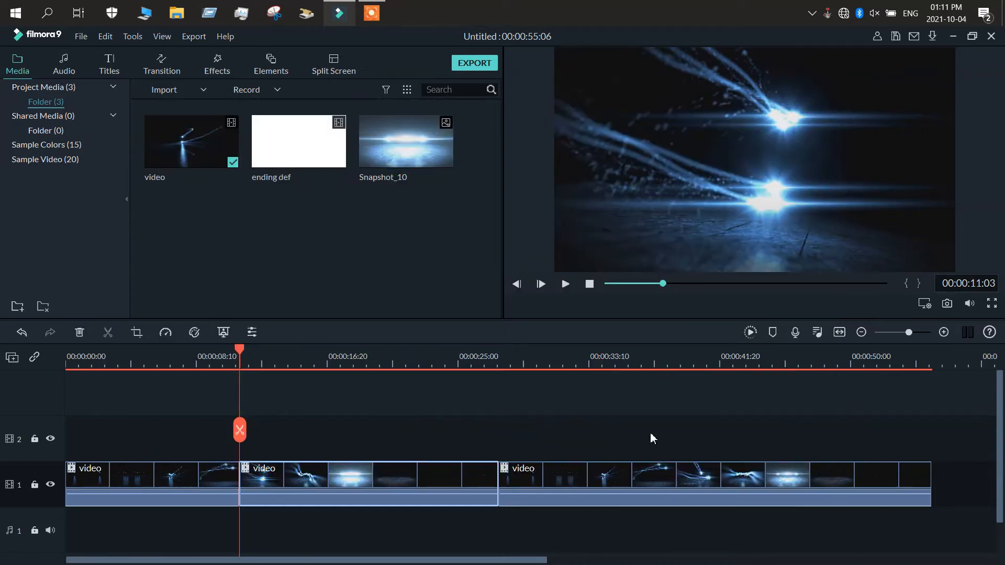
- Enable green-screen Chroma Key on the middle "video" clip with the default key settings
click(224, 334)
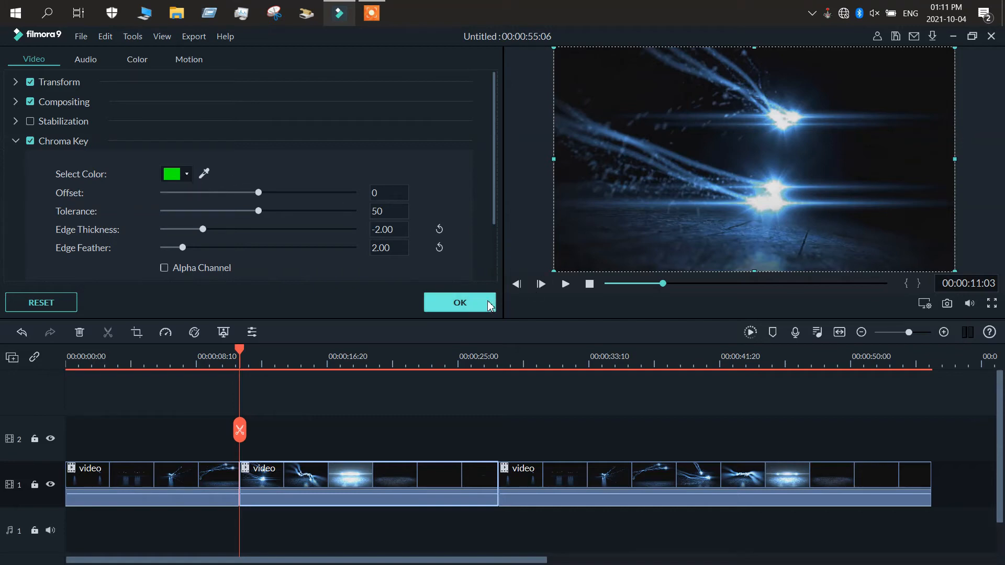
click(460, 303)
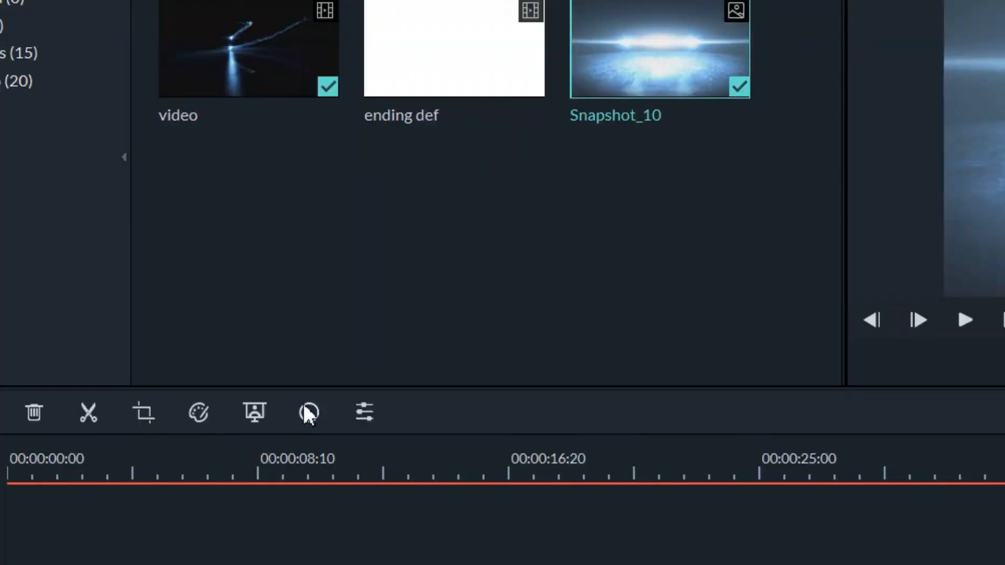
- Accept a duration of 00:00:05:00 for the Snapshot_10 clip and examine its image properties, including Lens Correction
click(223, 333)
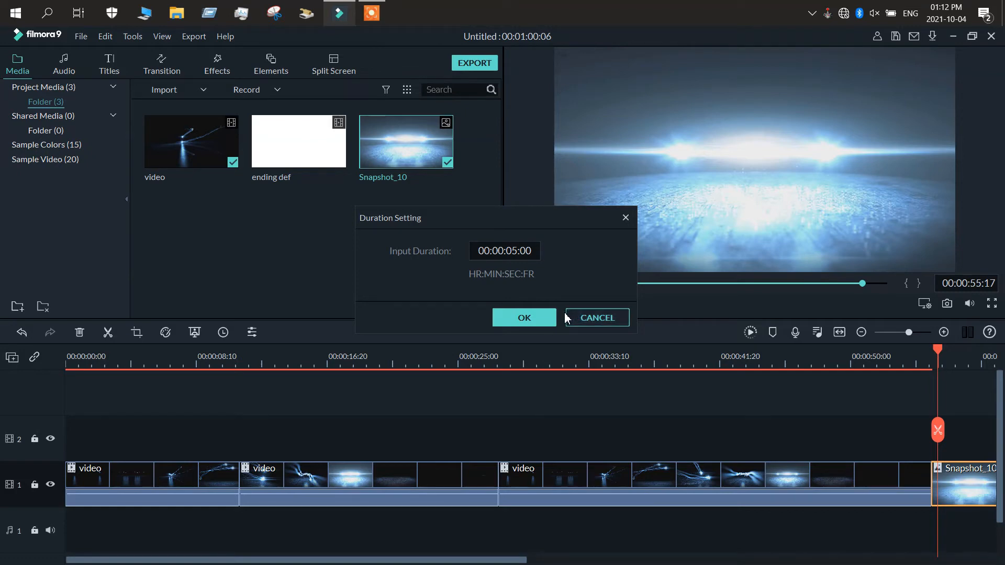
click(494, 319)
click(253, 334)
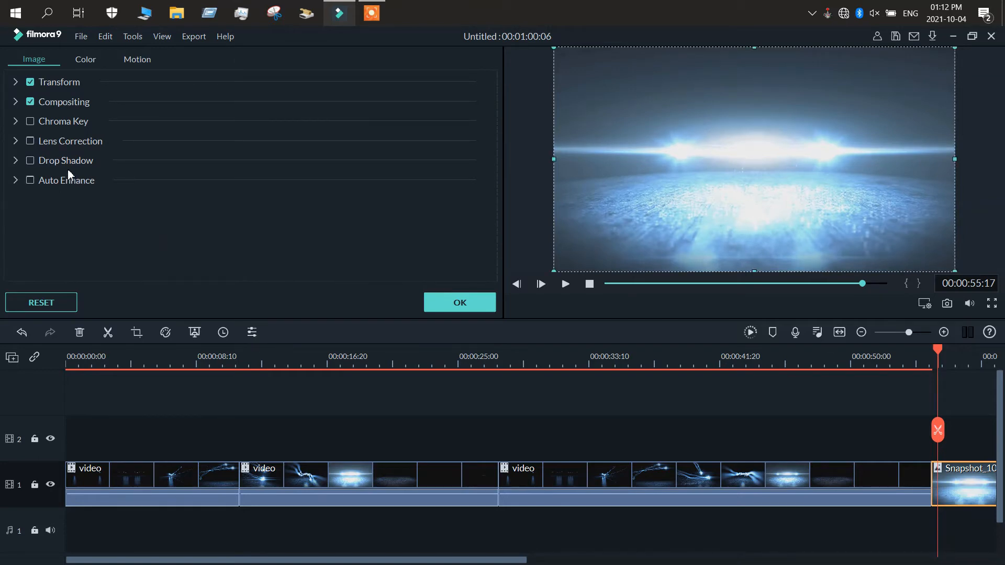
click(15, 142)
click(16, 143)
click(448, 310)
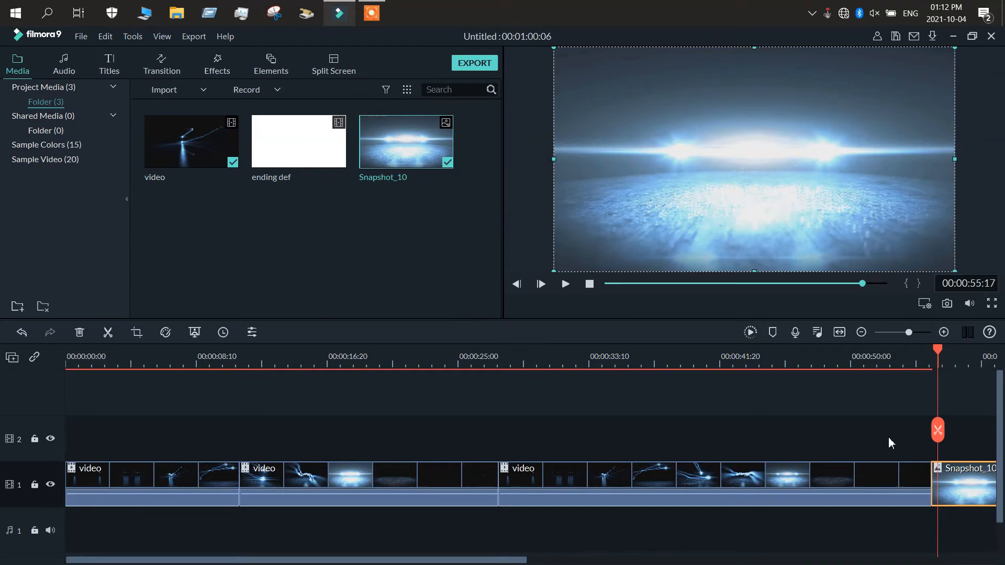
- Browse the audio library's included categories, from Young & Bright and Tender & Sentimental to Rock and Sound Effect
click(870, 366)
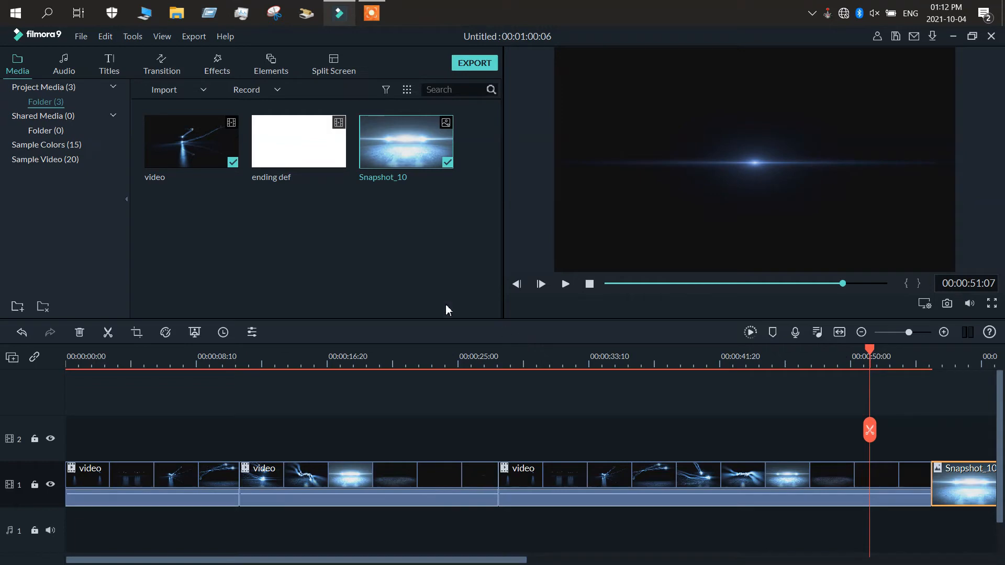
click(74, 73)
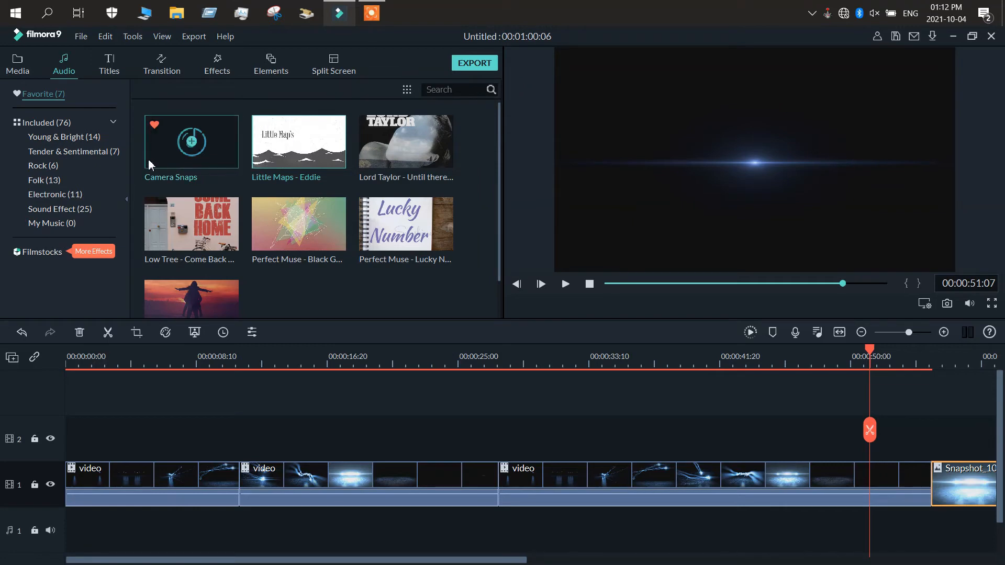
click(58, 124)
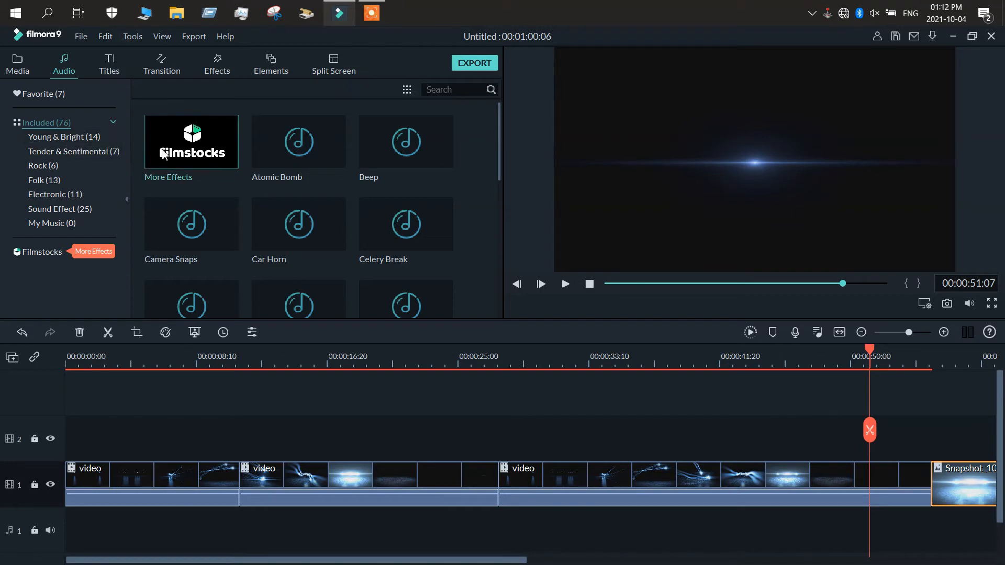
click(84, 138)
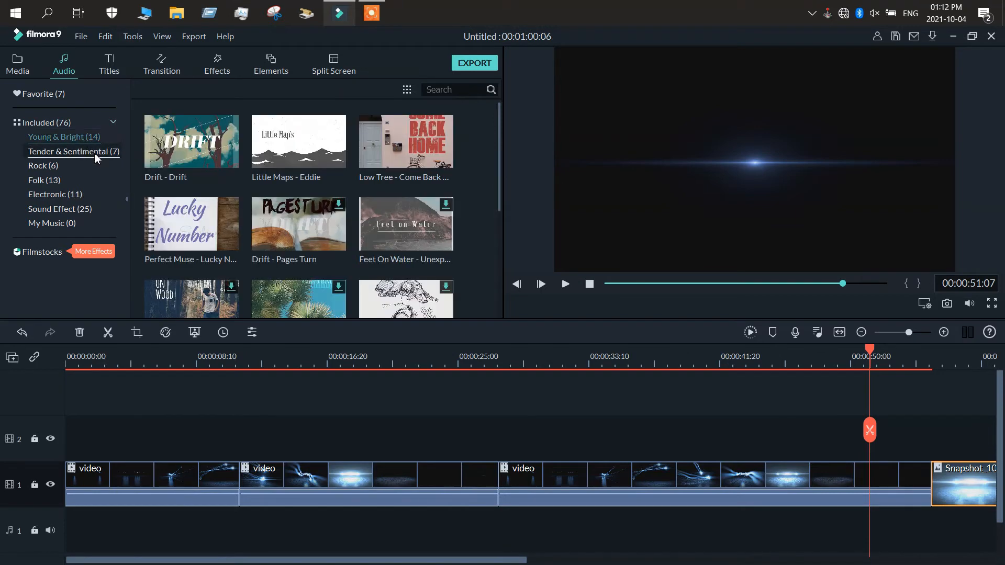
click(94, 152)
click(53, 166)
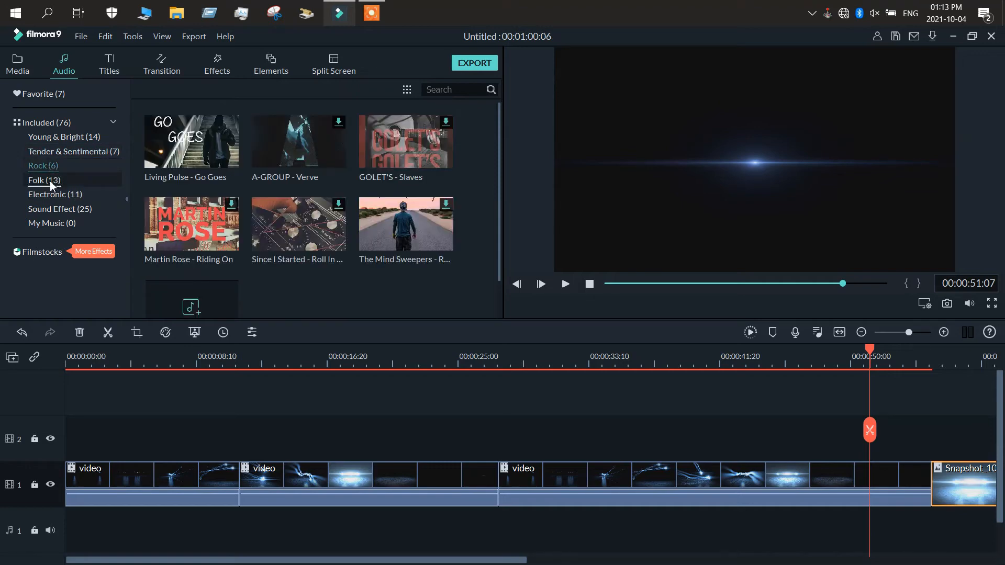
click(65, 205)
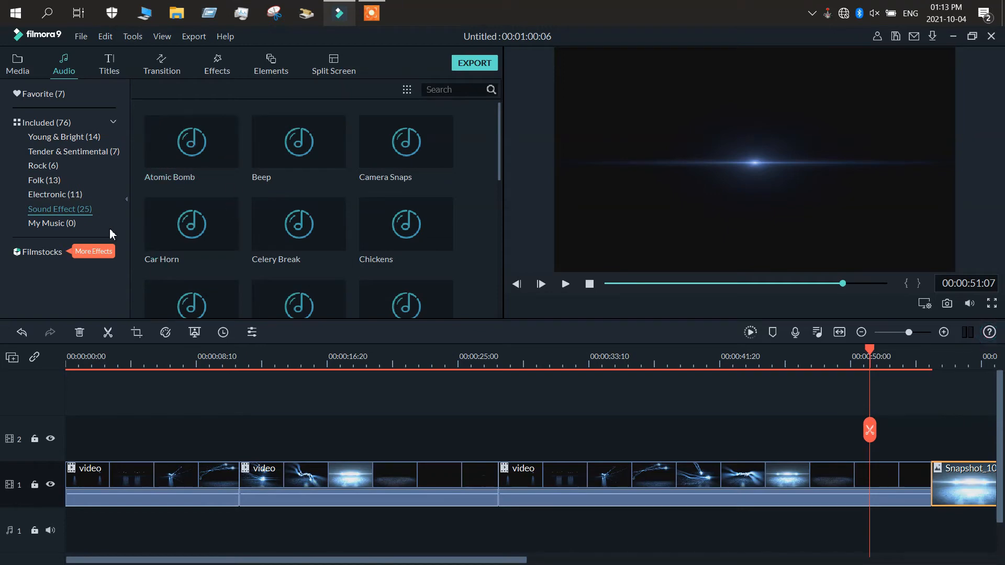
click(48, 138)
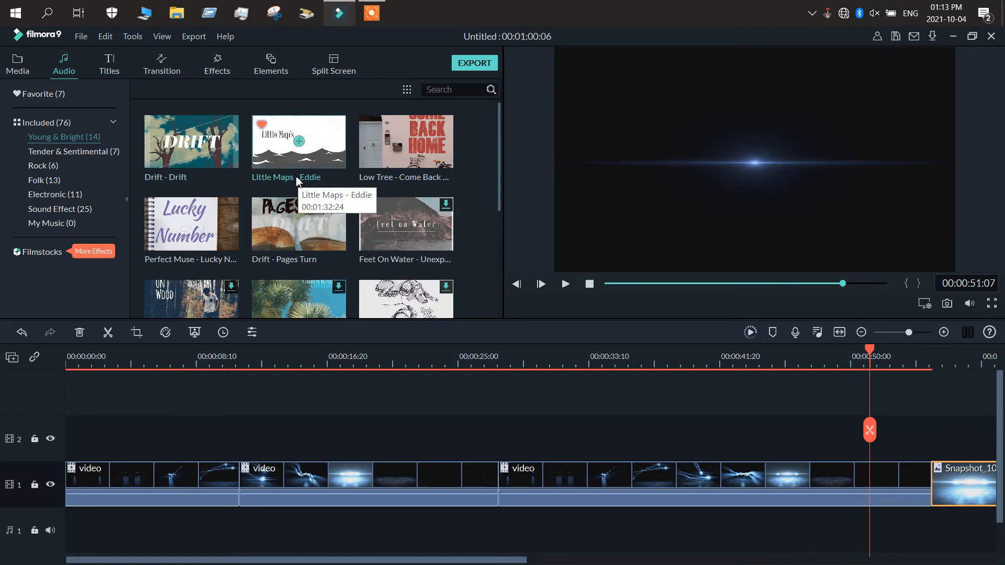
- Browse the title templates by category: Openers, Titles, Lower 3rds, Subtitles, End Credits and the new-content LowerThirds and Opener groups
click(116, 66)
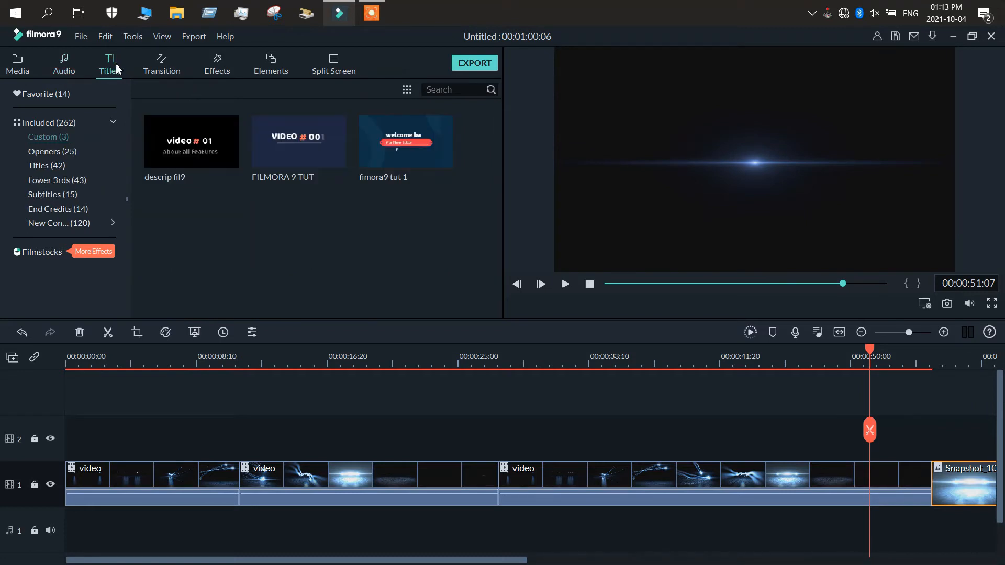
click(54, 128)
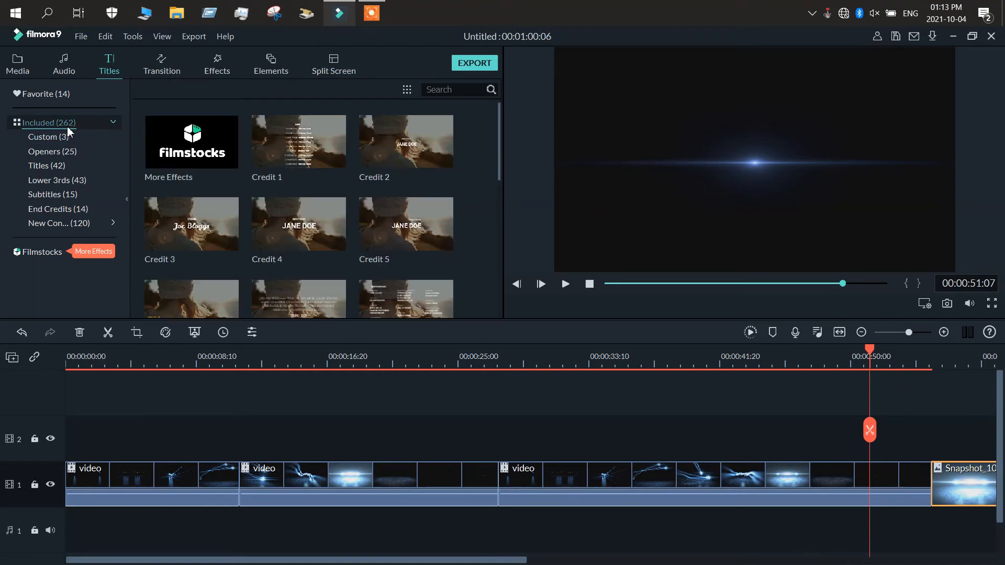
click(53, 152)
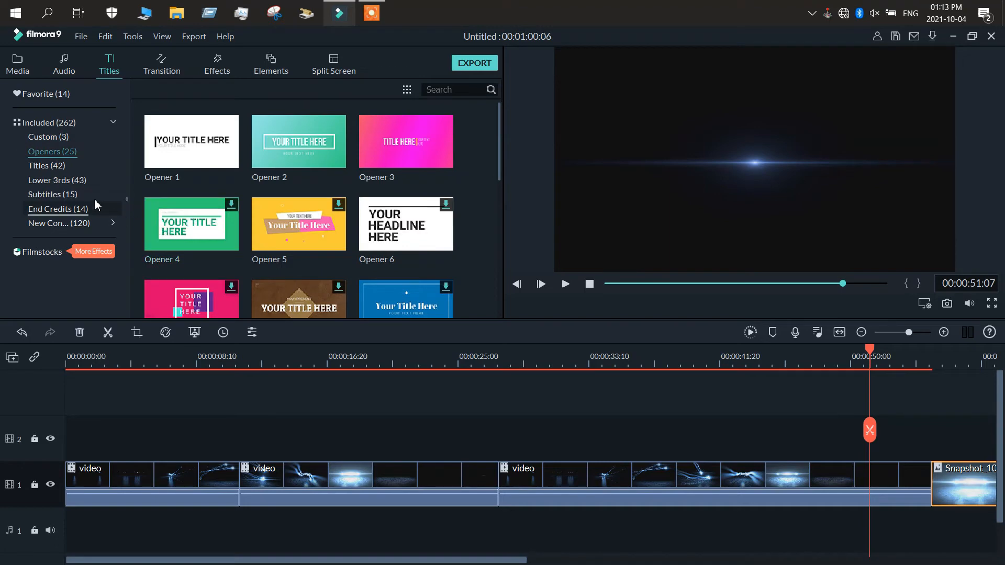
click(56, 169)
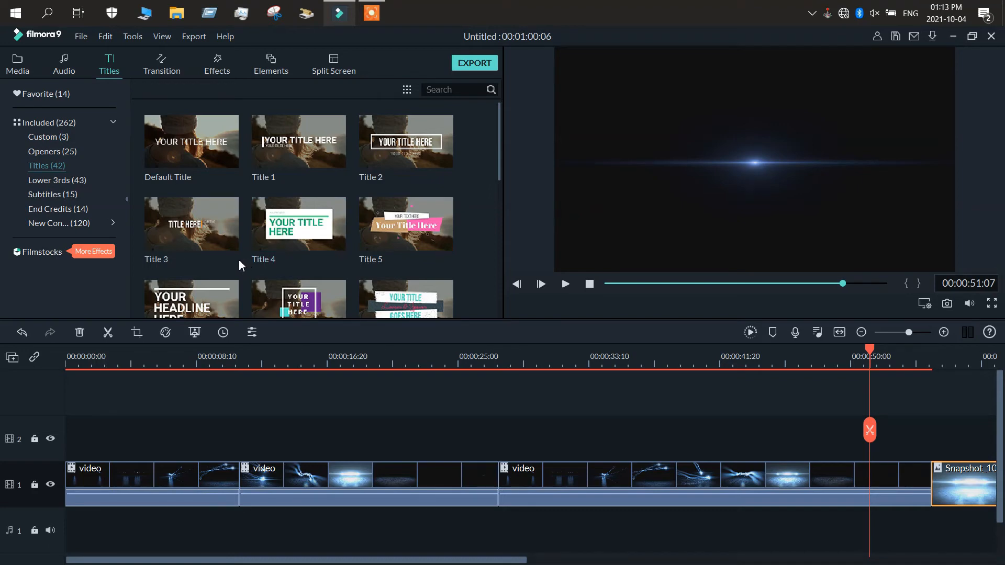
click(75, 182)
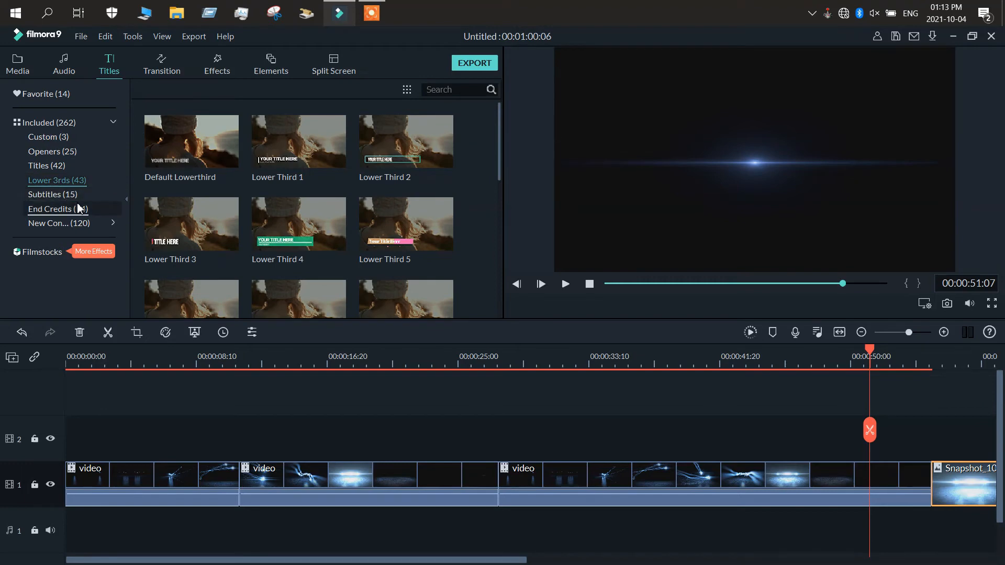
click(73, 199)
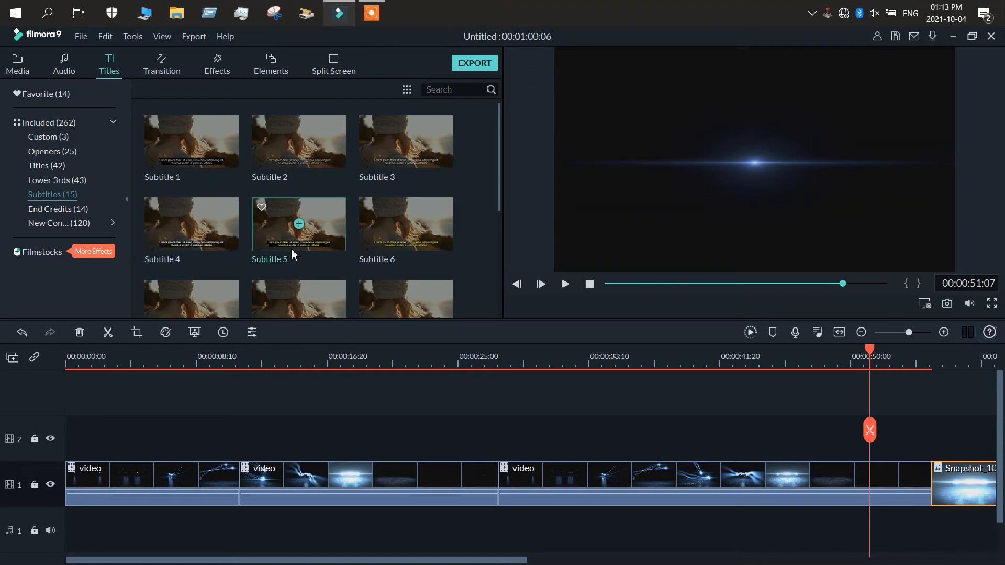
click(68, 212)
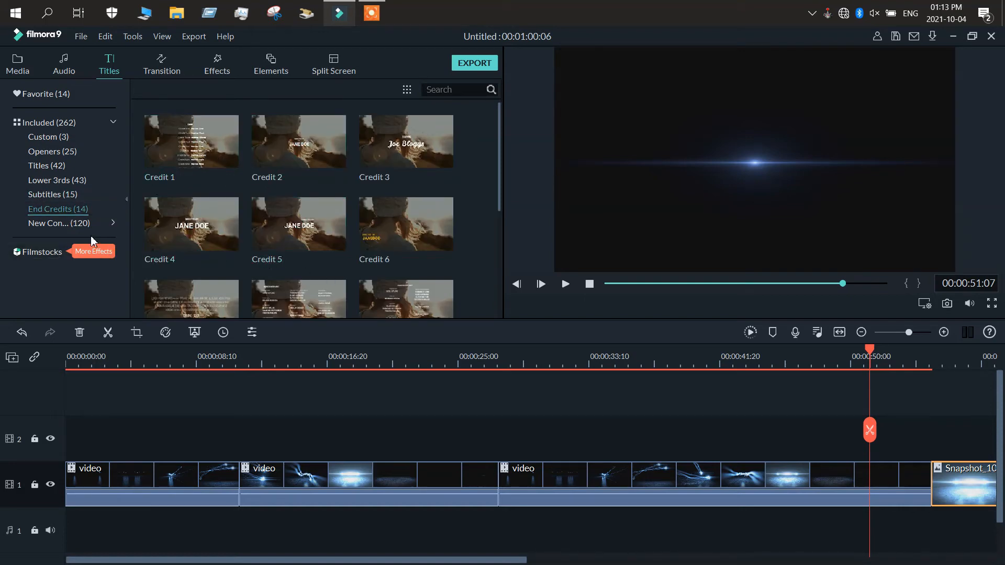
click(84, 224)
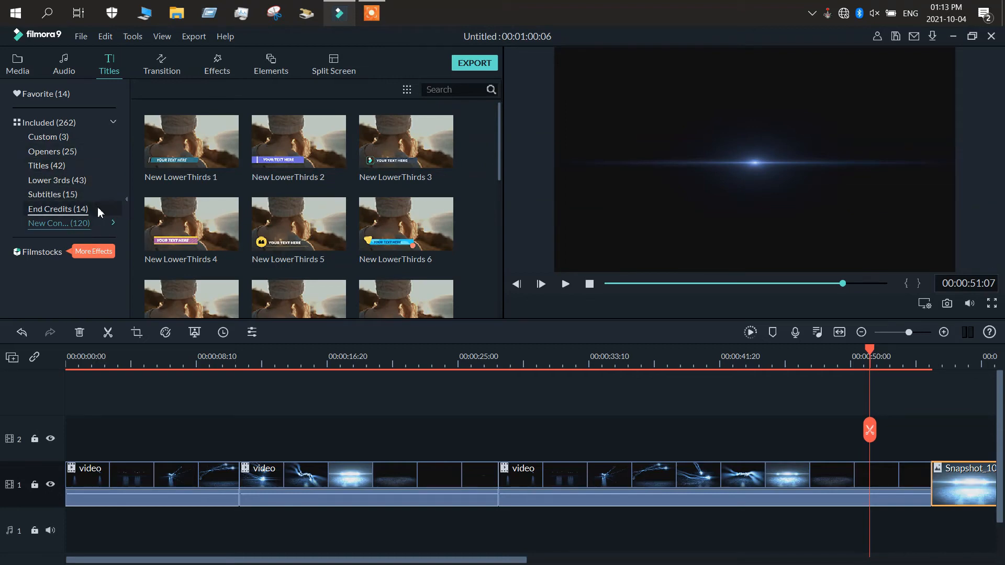
click(112, 223)
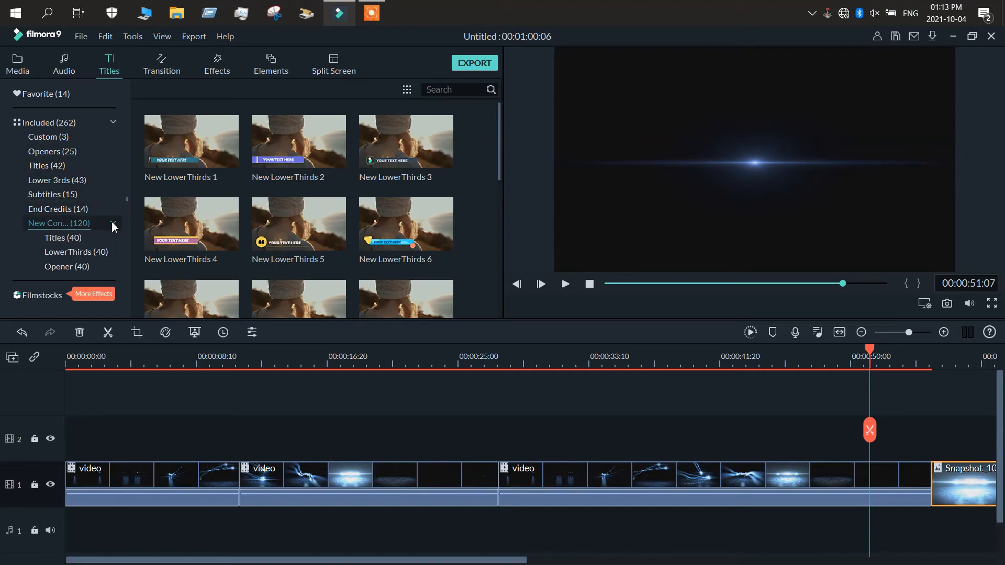
click(59, 251)
click(61, 266)
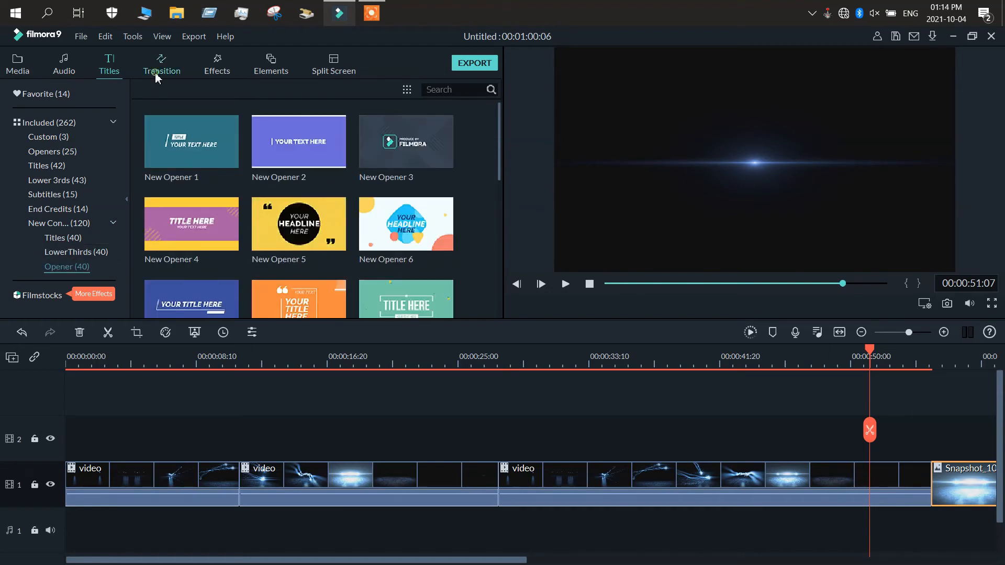
- Add the Bar transition at the cut between the first and second "video" clips on video track 1
click(156, 73)
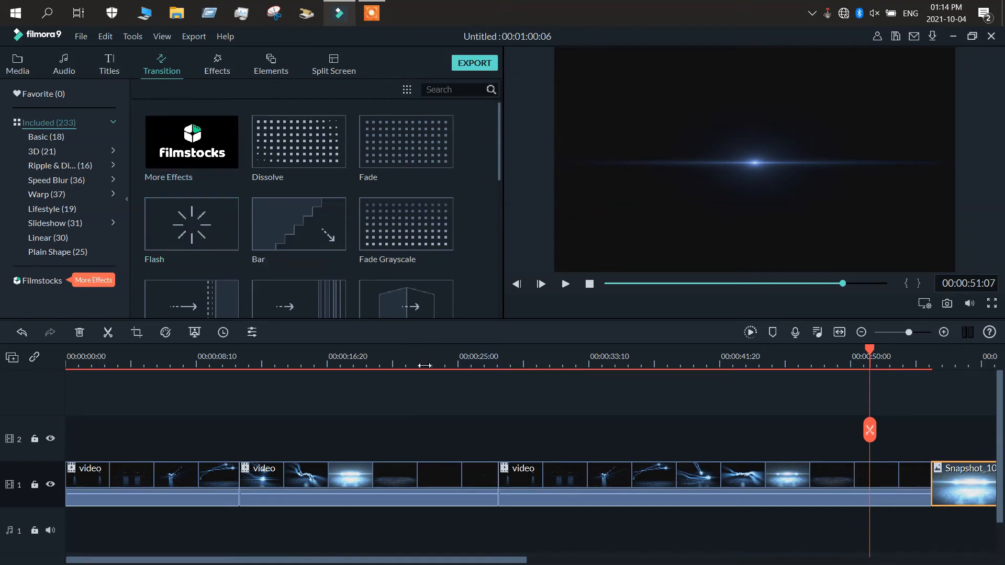
click(231, 363)
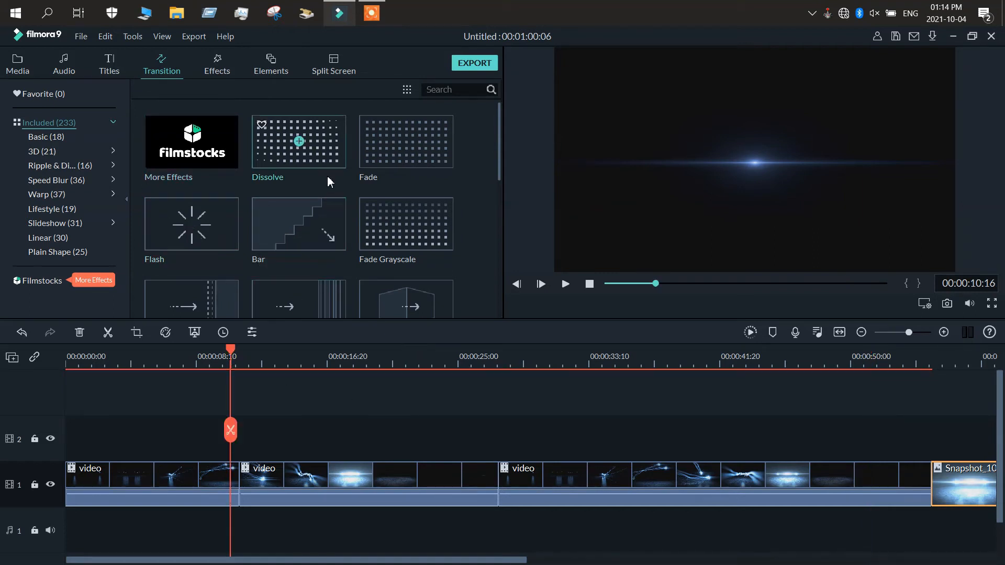
drag(323, 207, 240, 471)
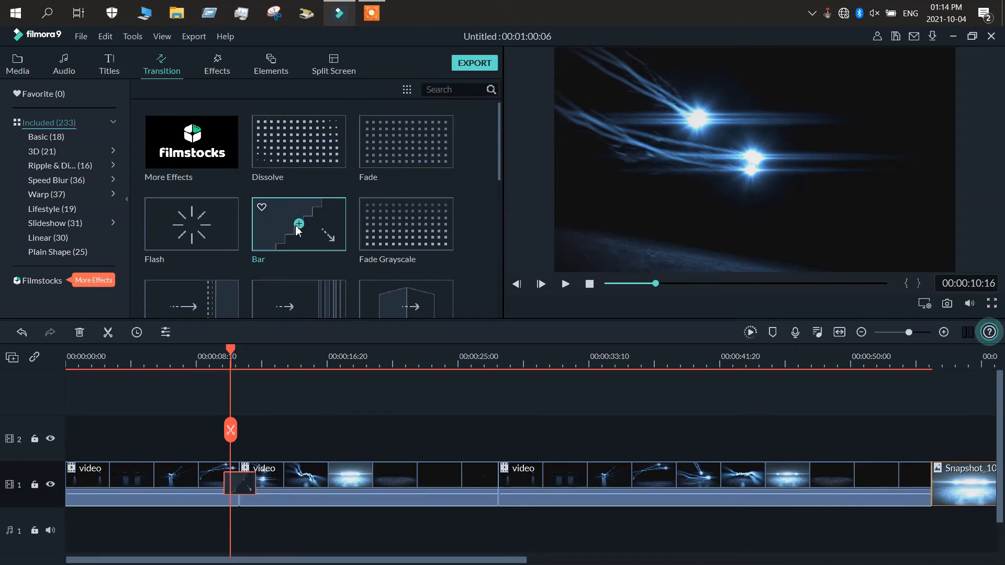
- Preview the Bar, Fade Grayscale, Blind 1, Cube and Erase transitions from the transition library
click(261, 243)
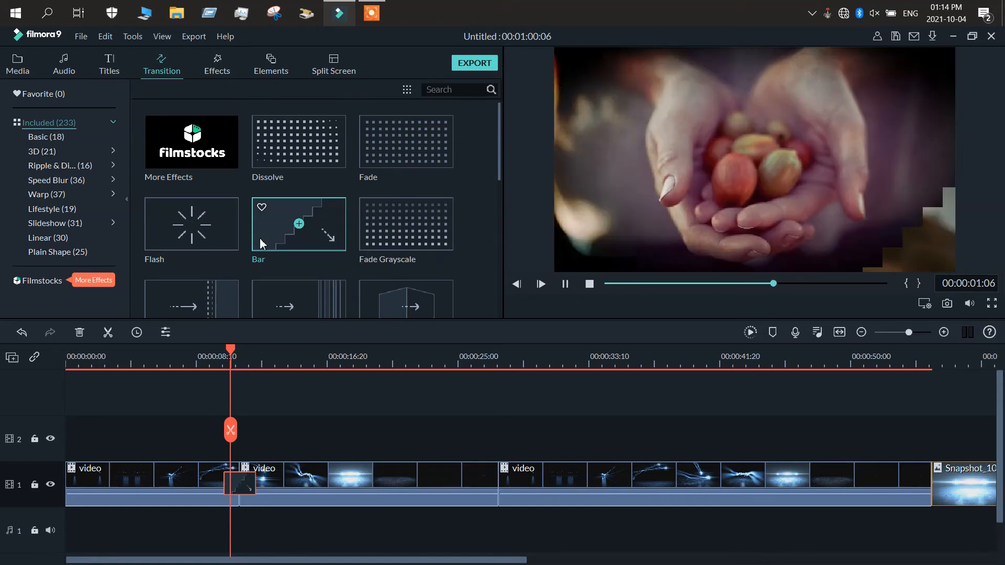
click(260, 241)
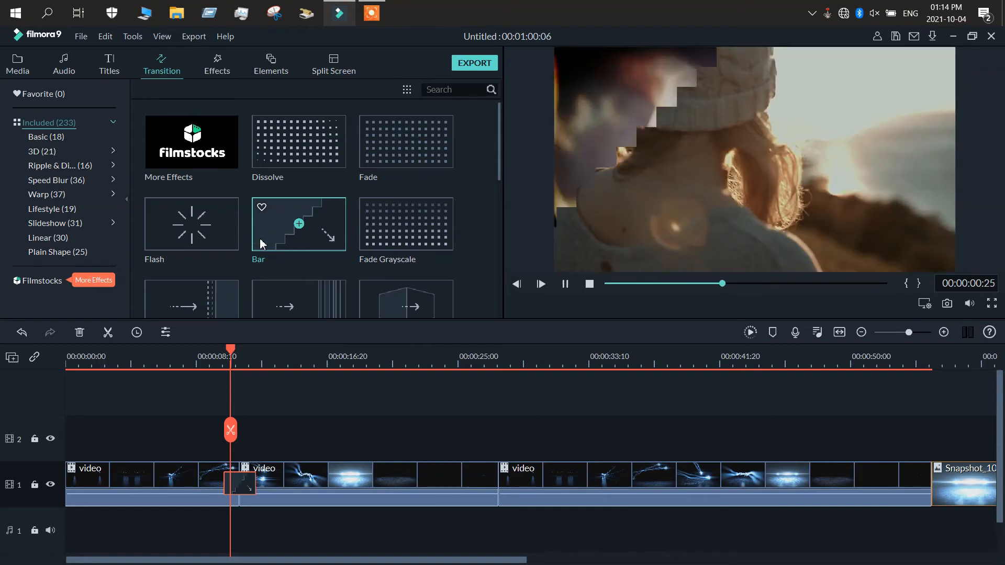
click(414, 241)
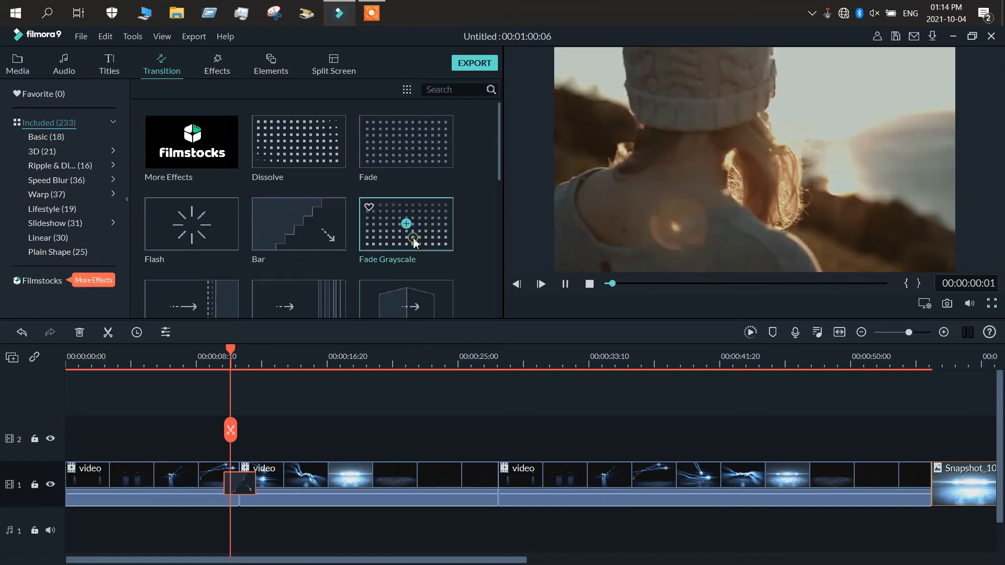
click(335, 313)
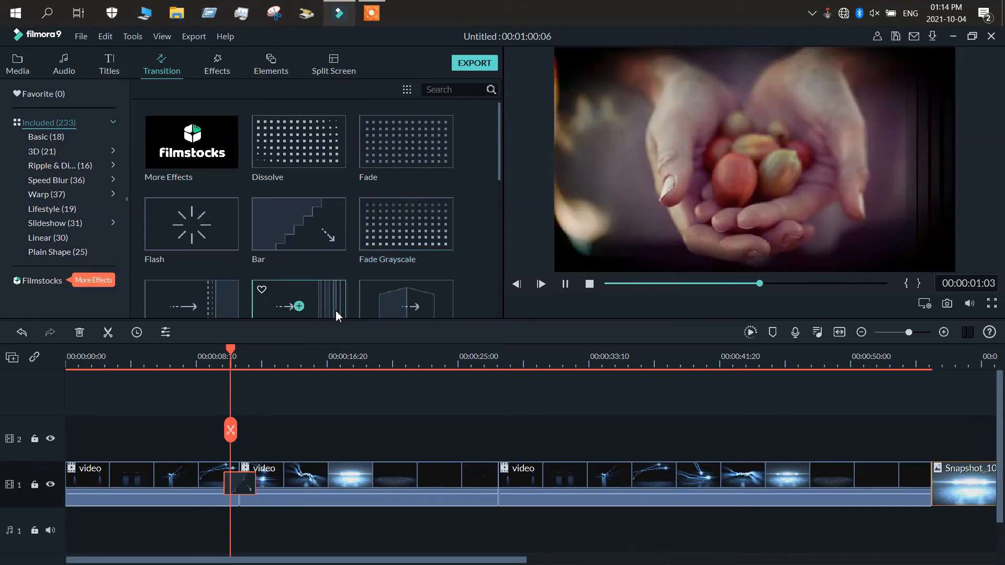
click(388, 309)
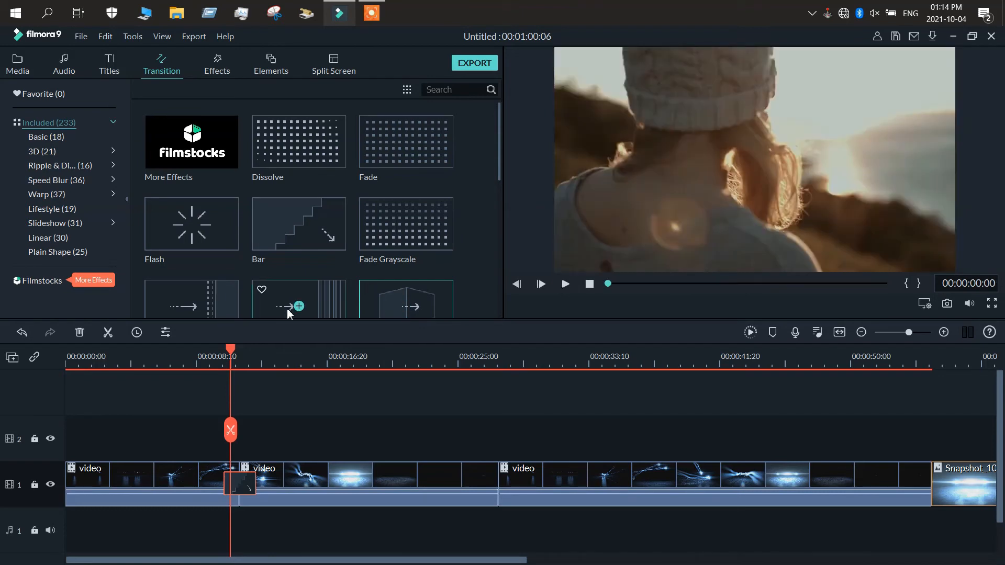
click(228, 314)
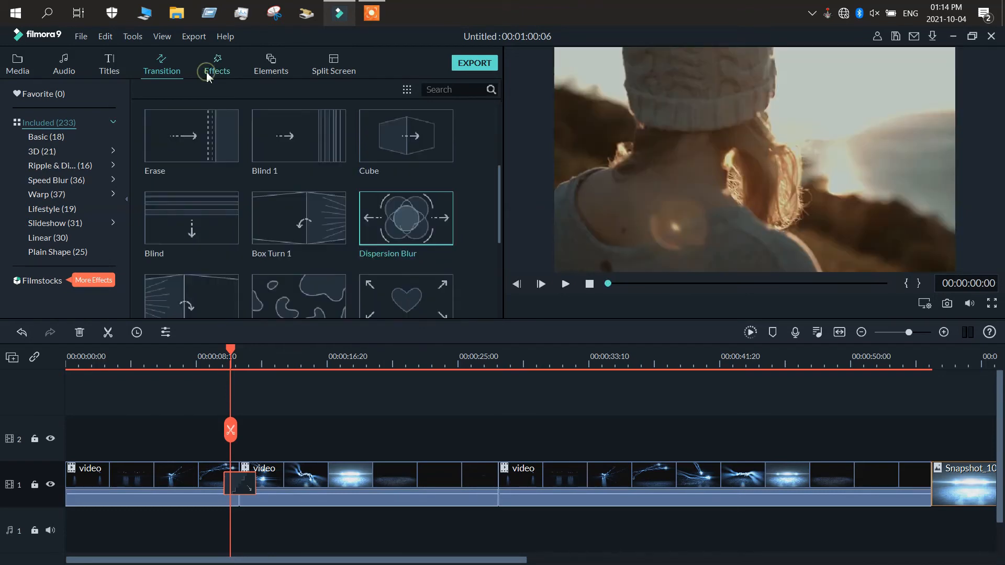
- Browse the included effects library, from filters such as 007 Series and B&W Film to the Utility and Overlays categories
click(208, 76)
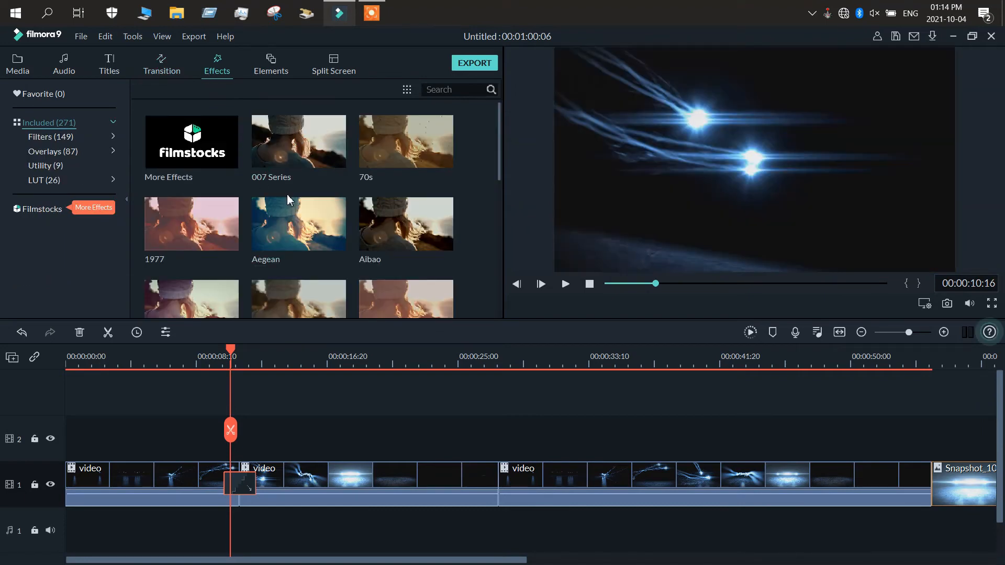
mouse_move(232, 222)
scroll(449, 185, down, 3)
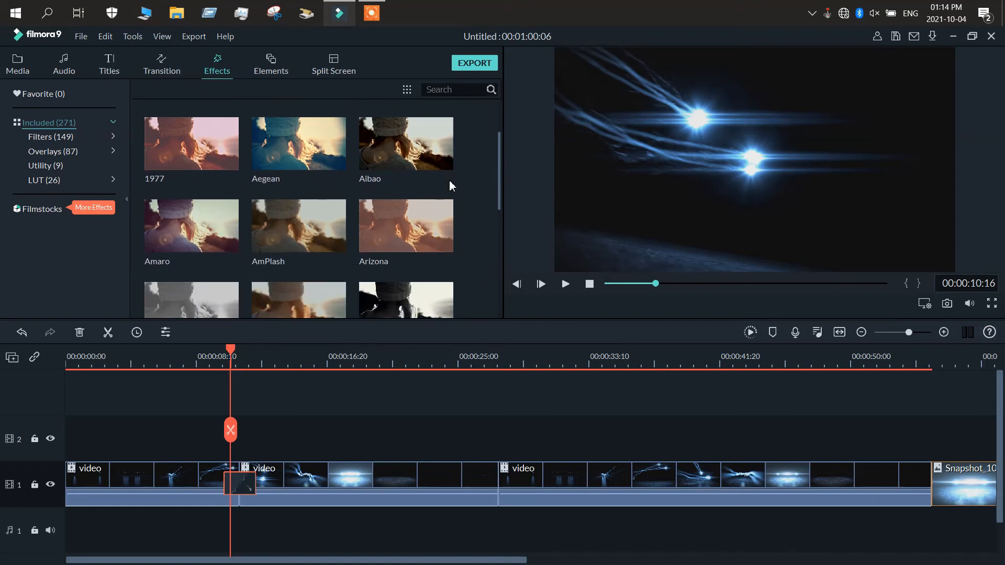
scroll(449, 180, down, 3)
scroll(449, 181, down, 3)
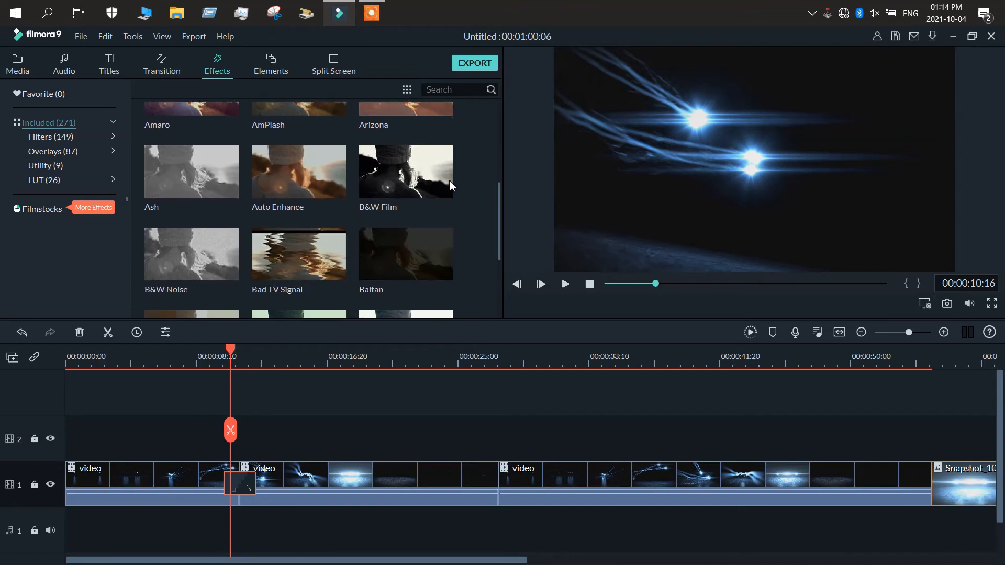
scroll(449, 180, down, 3)
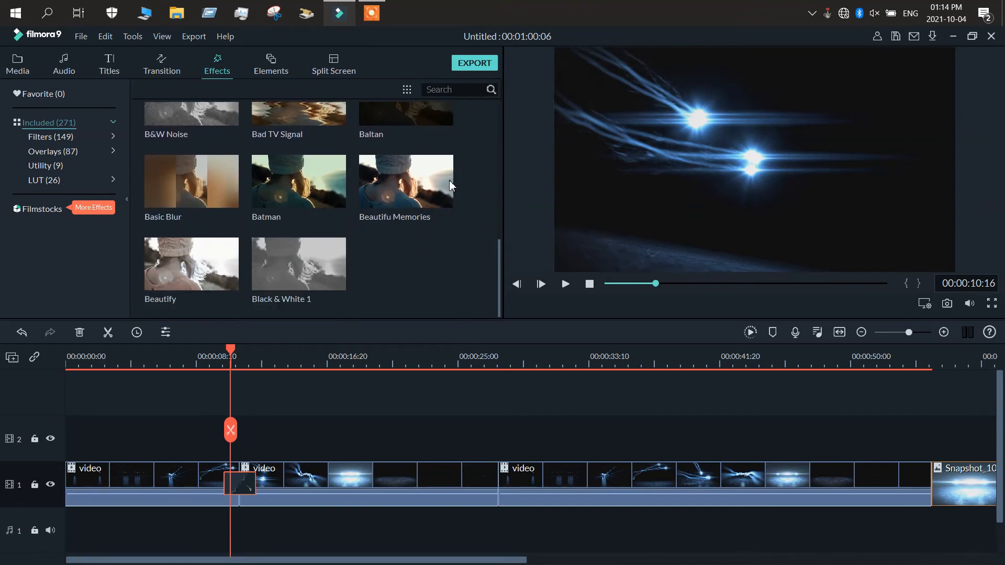
click(60, 170)
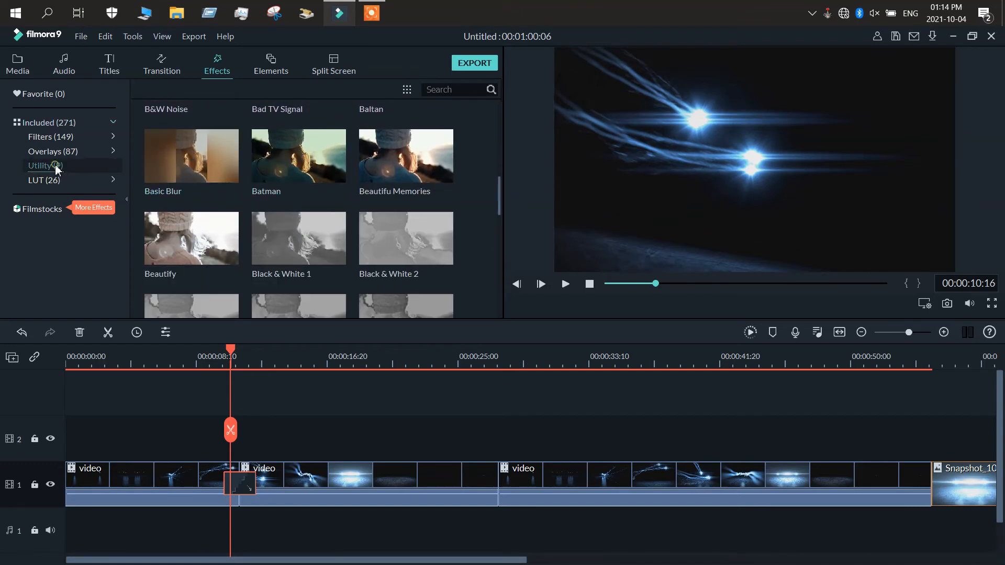
scroll(276, 195, down, 2)
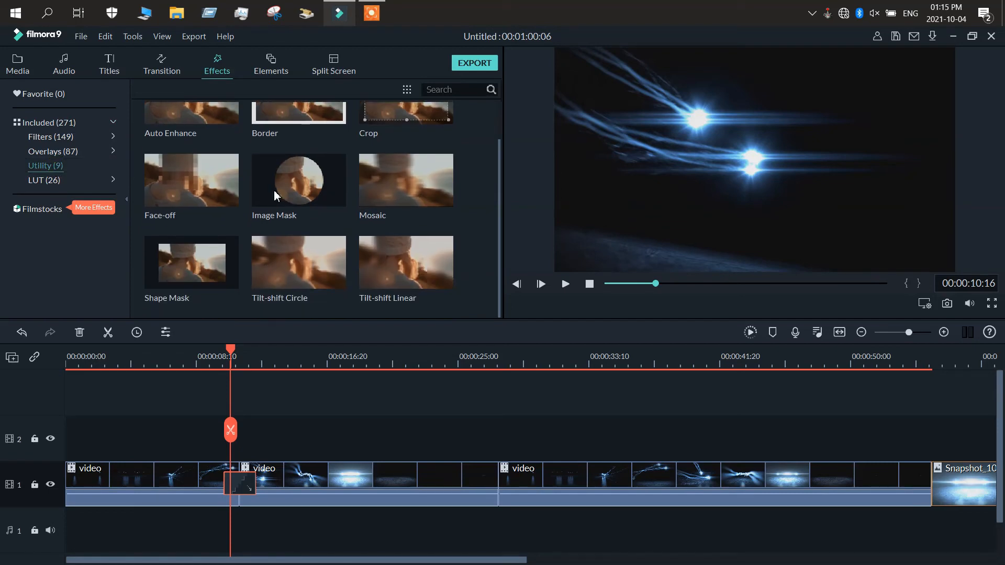
scroll(275, 196, up, 1)
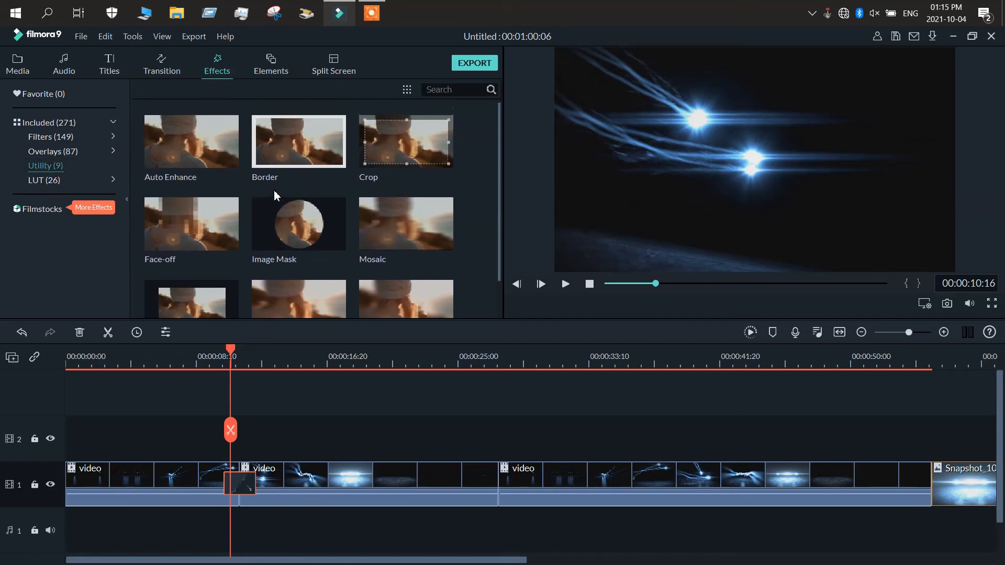
click(66, 153)
- Preview elements from the Elements library, including Element Love 1, Love 2, Love 4, Love 5 and the arrow shape
click(276, 74)
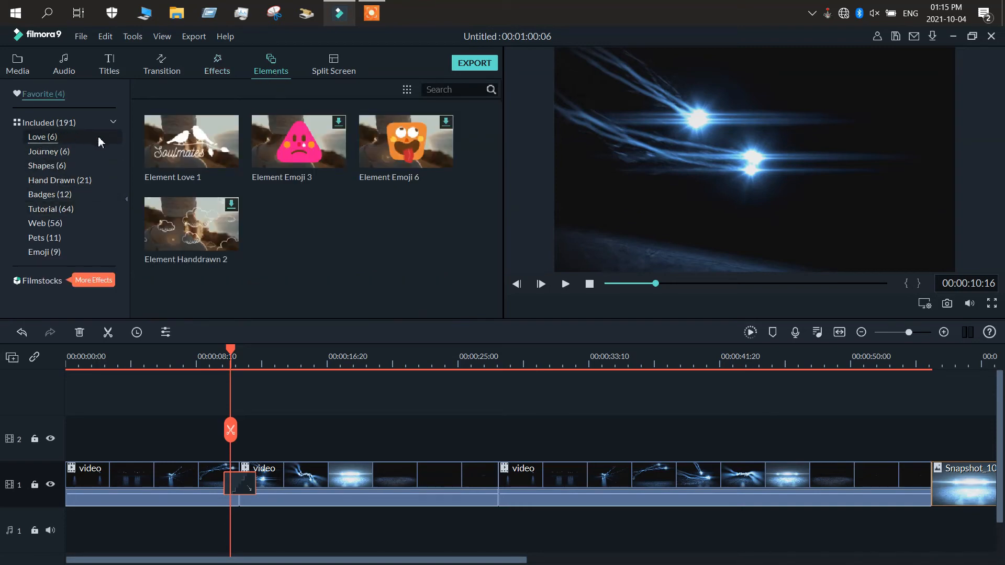
click(180, 153)
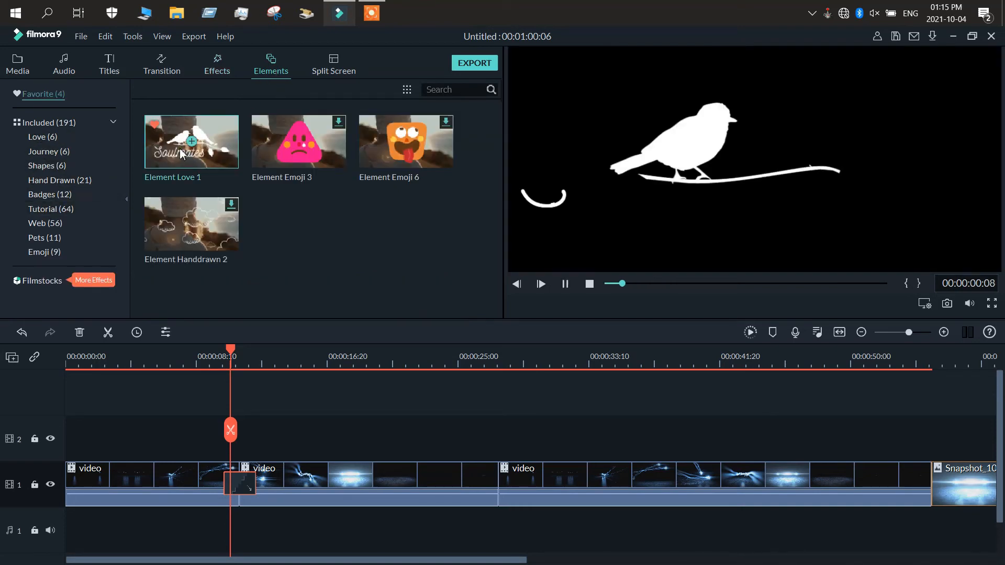
click(33, 129)
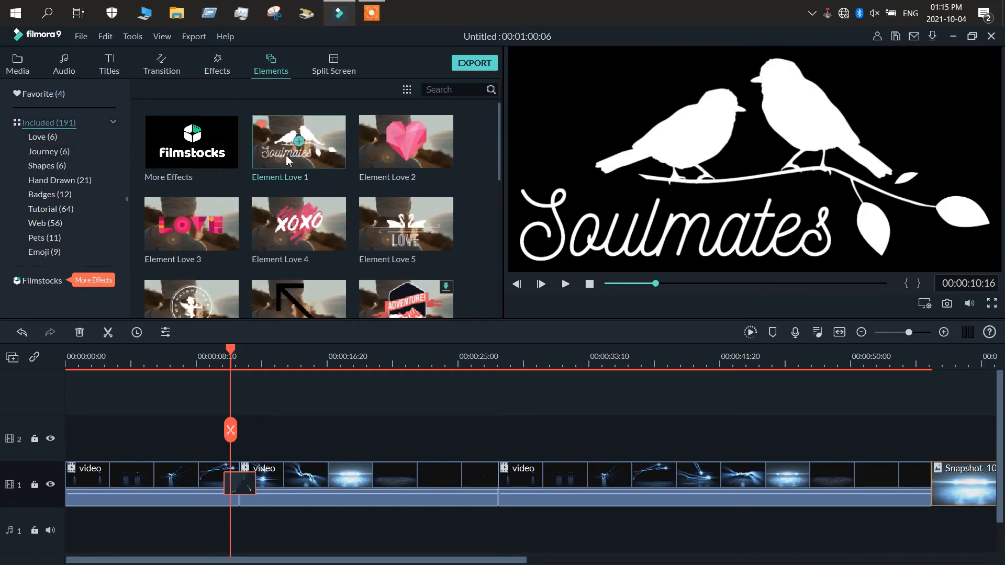
click(383, 157)
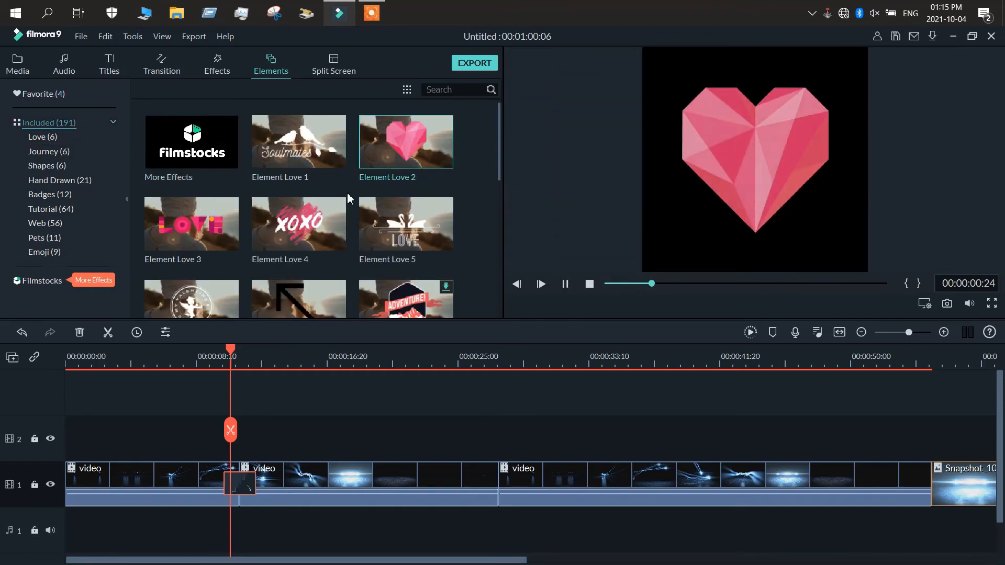
click(310, 238)
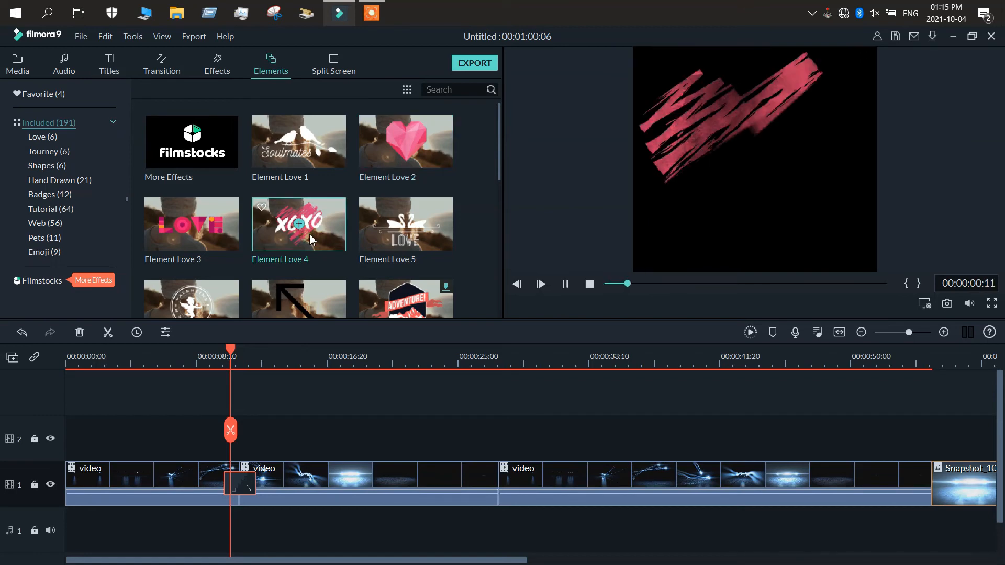
click(400, 243)
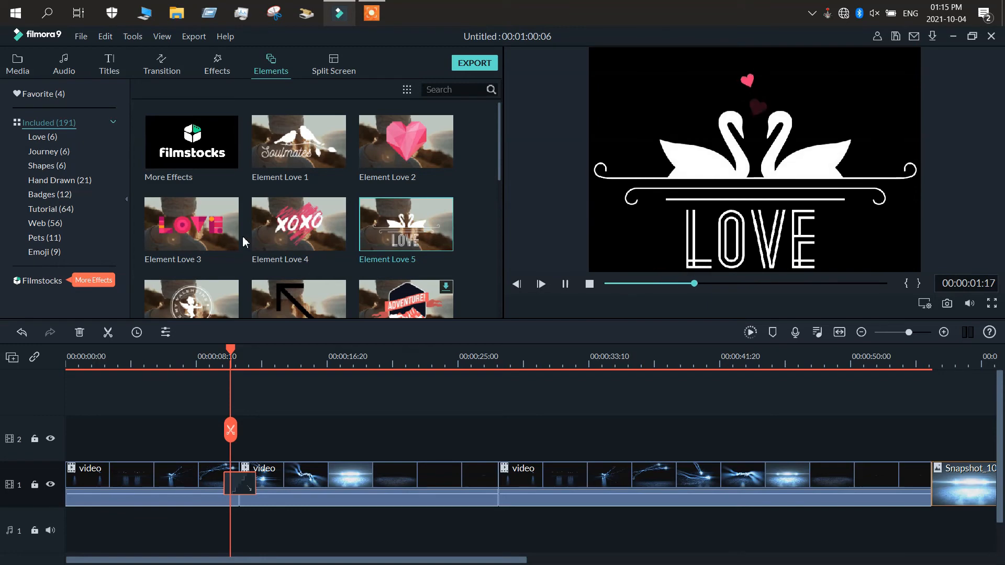
click(285, 304)
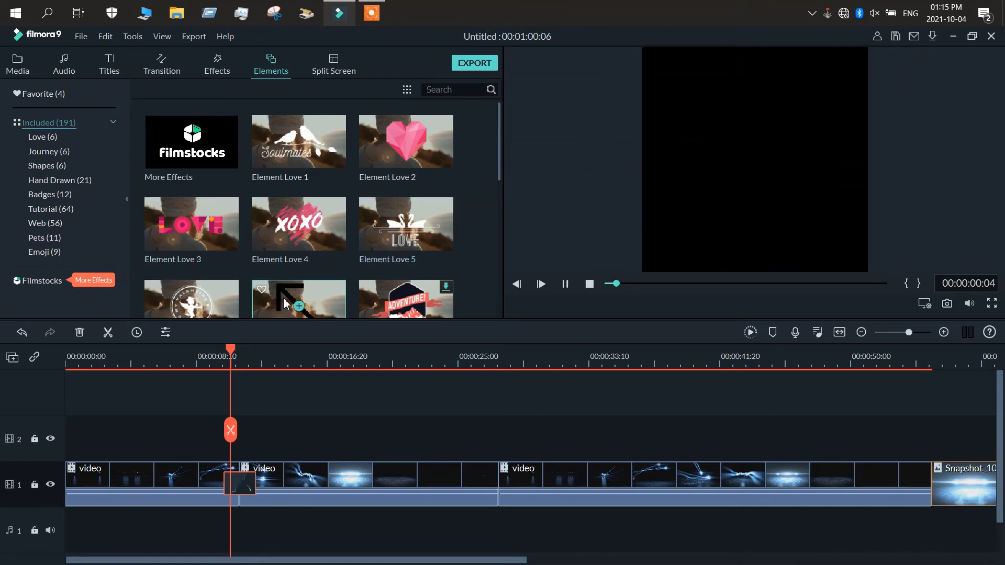
click(216, 313)
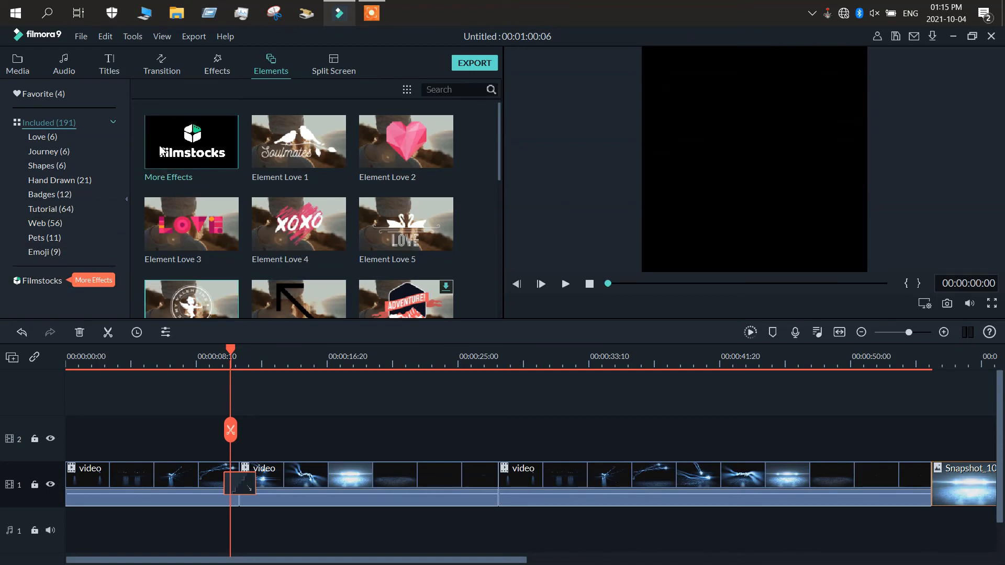
- Browse the included split screen layouts, from the two-part splits to the five- and six-part arrangements
click(319, 67)
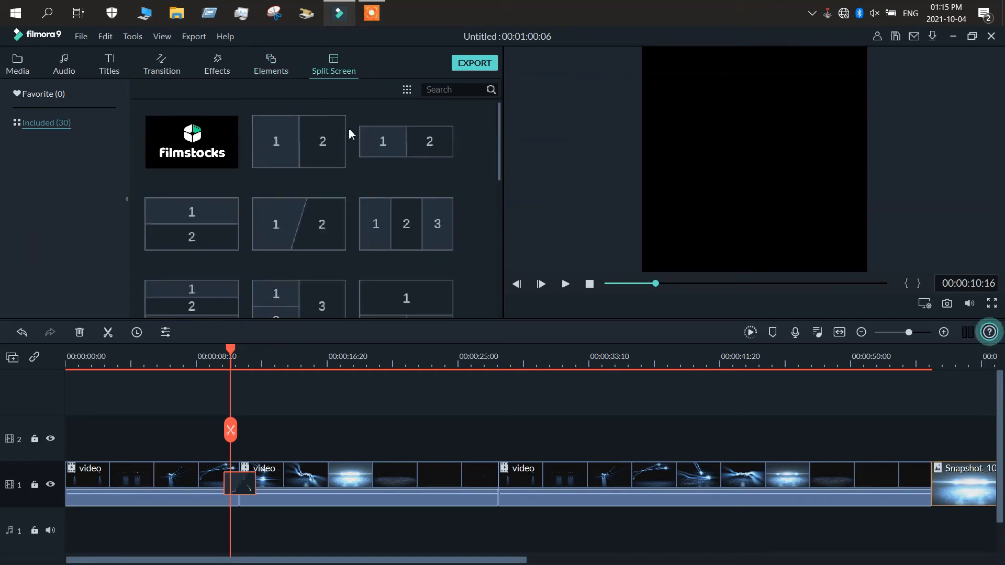
click(315, 145)
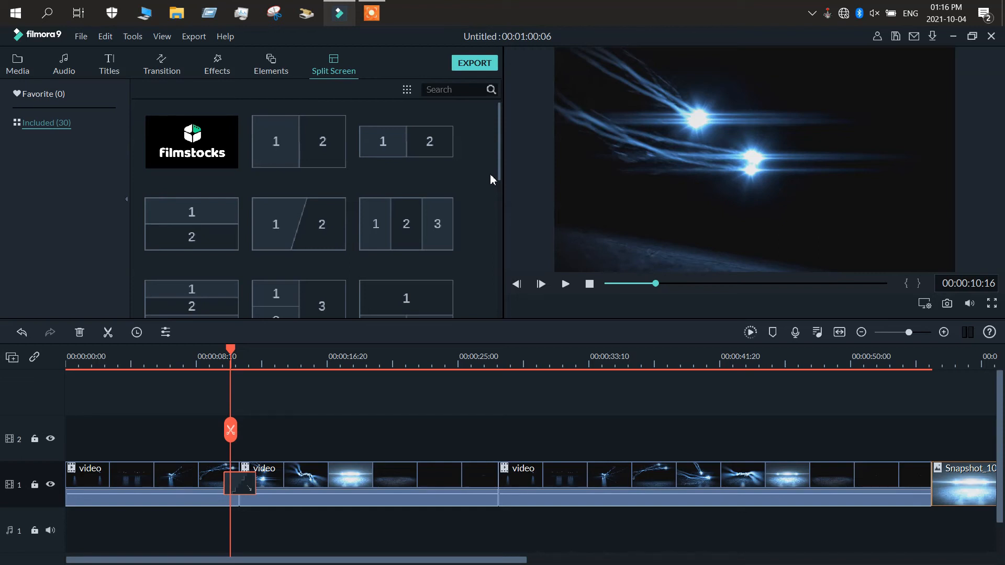
scroll(490, 174, down, 3)
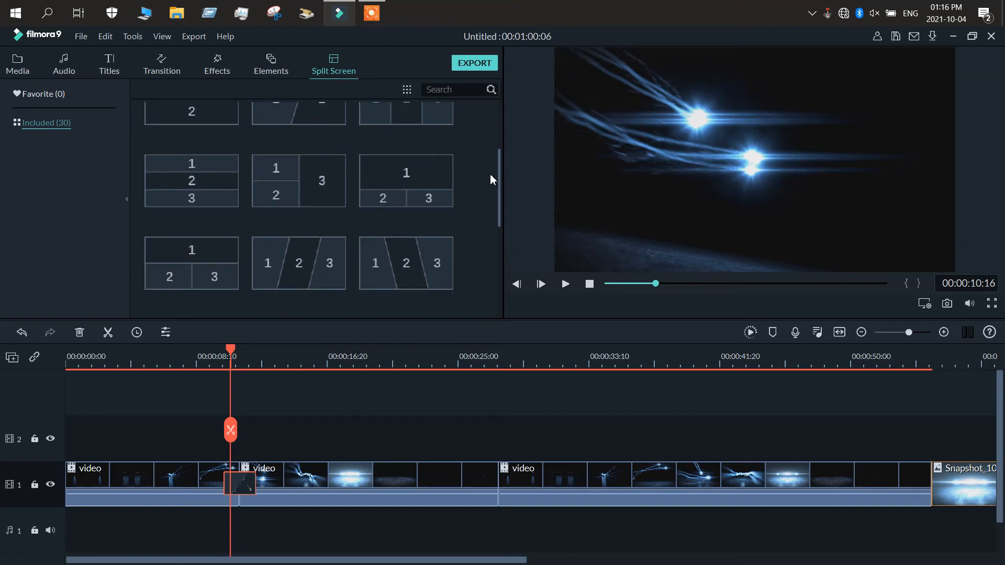
scroll(490, 174, down, 3)
scroll(490, 174, down, 3)
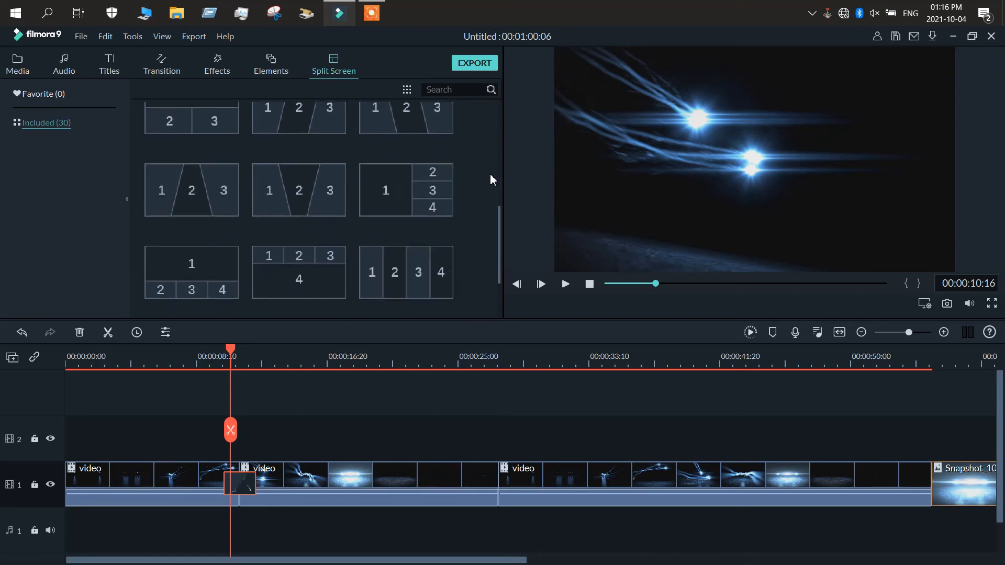
scroll(490, 173, down, 2)
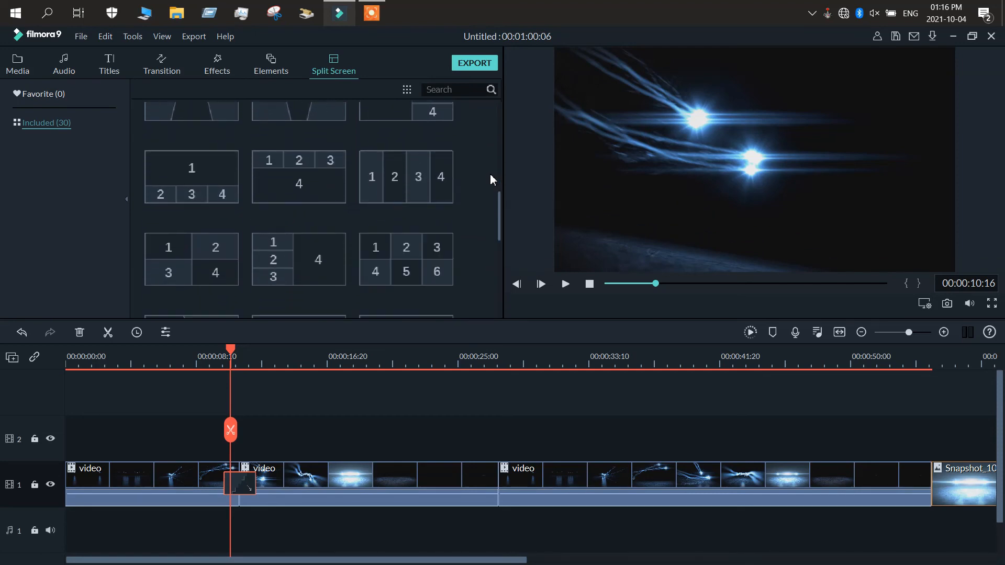
scroll(490, 174, down, 3)
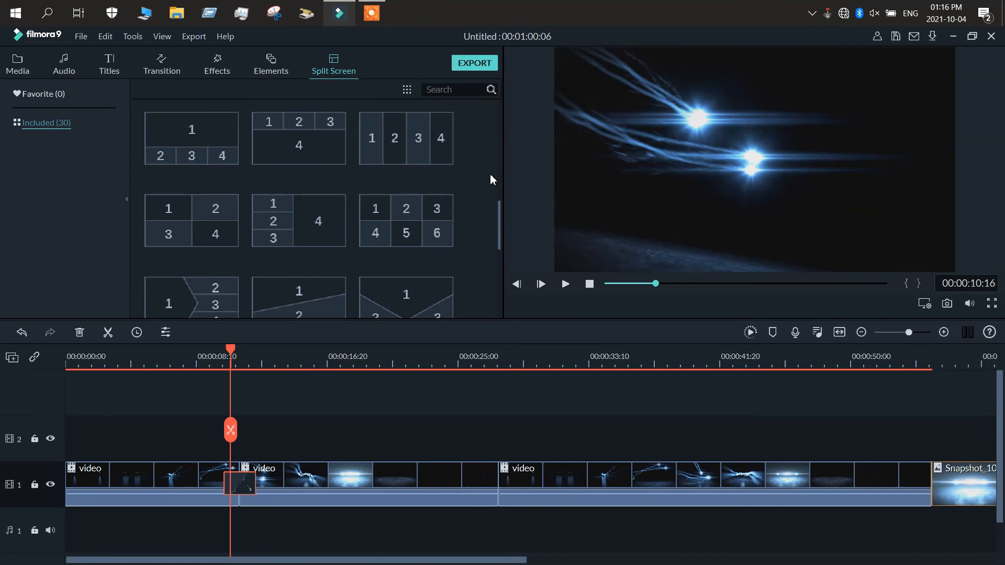
scroll(490, 174, down, 4)
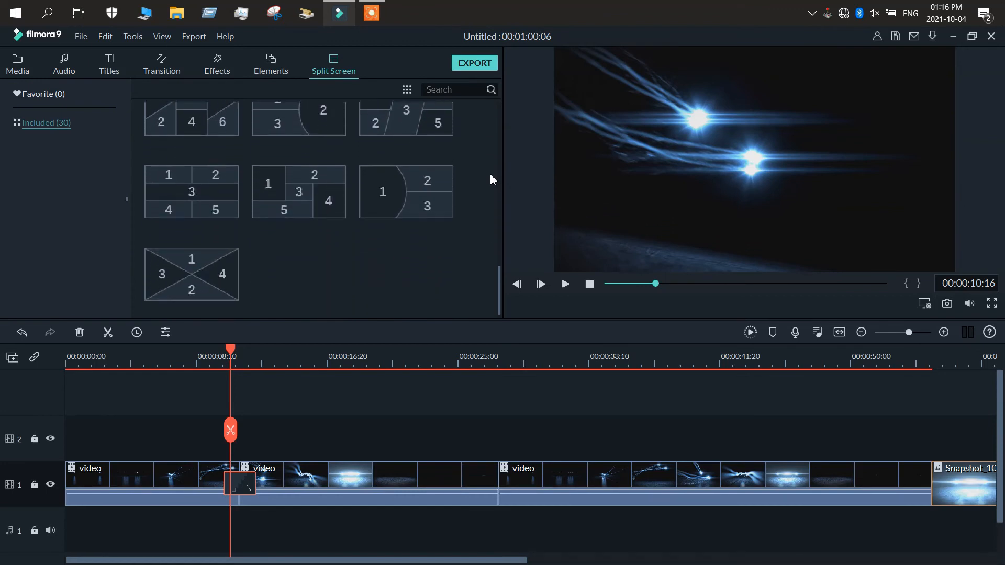
scroll(490, 174, up, 6)
scroll(490, 174, up, 5)
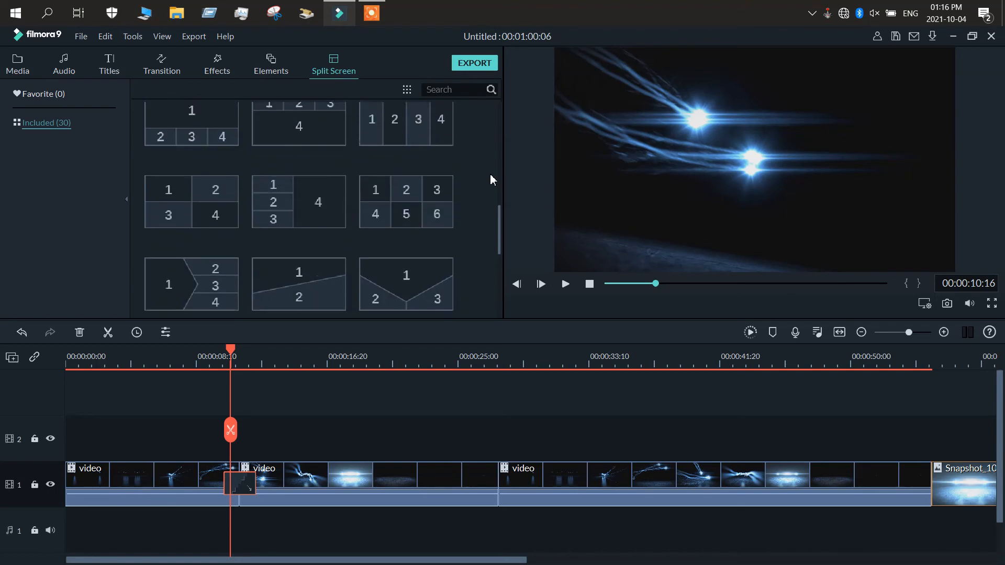
scroll(490, 174, up, 5)
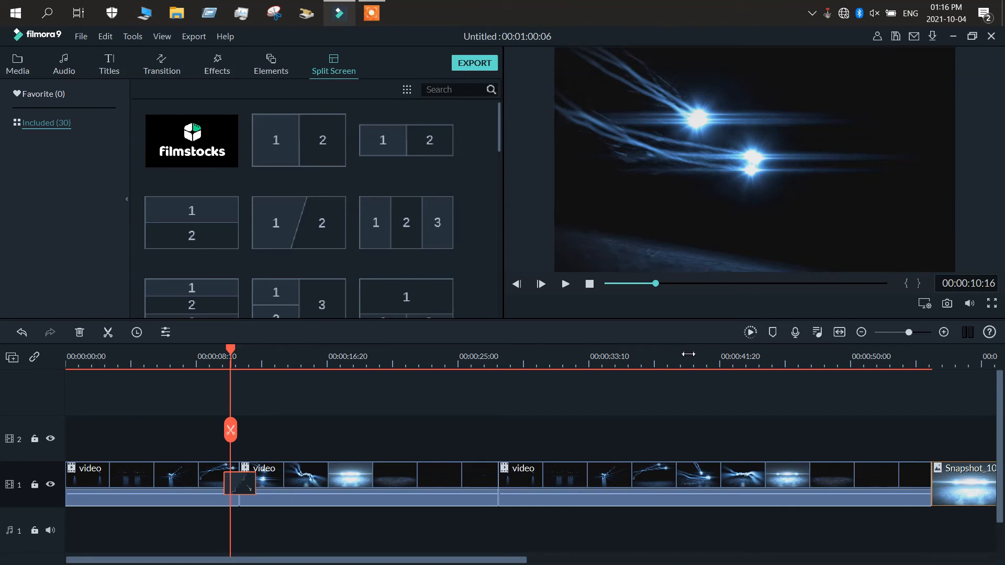
- Try to render a smooth-playback preview of the timeline with the playhead at 00:00:39:20
click(688, 355)
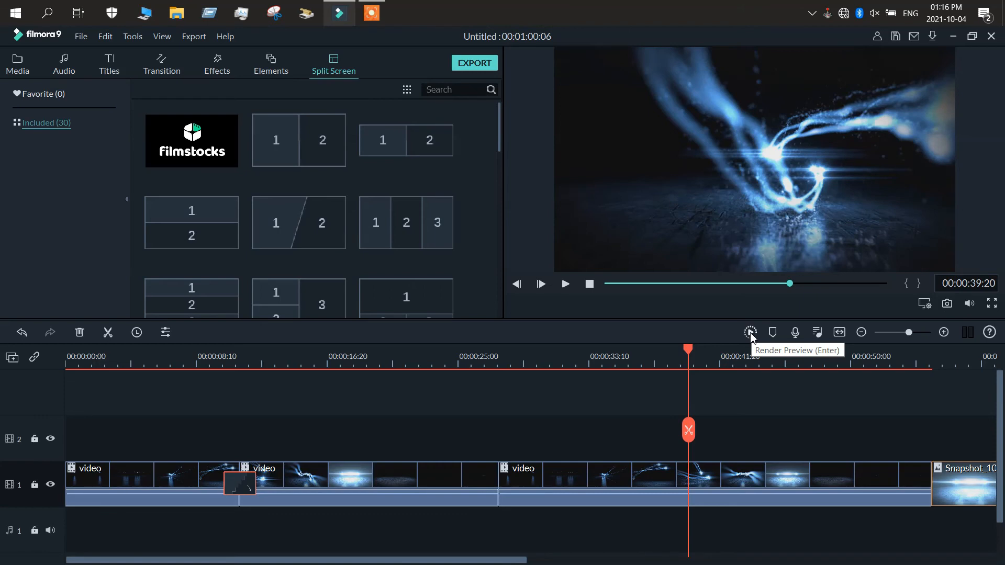
click(751, 333)
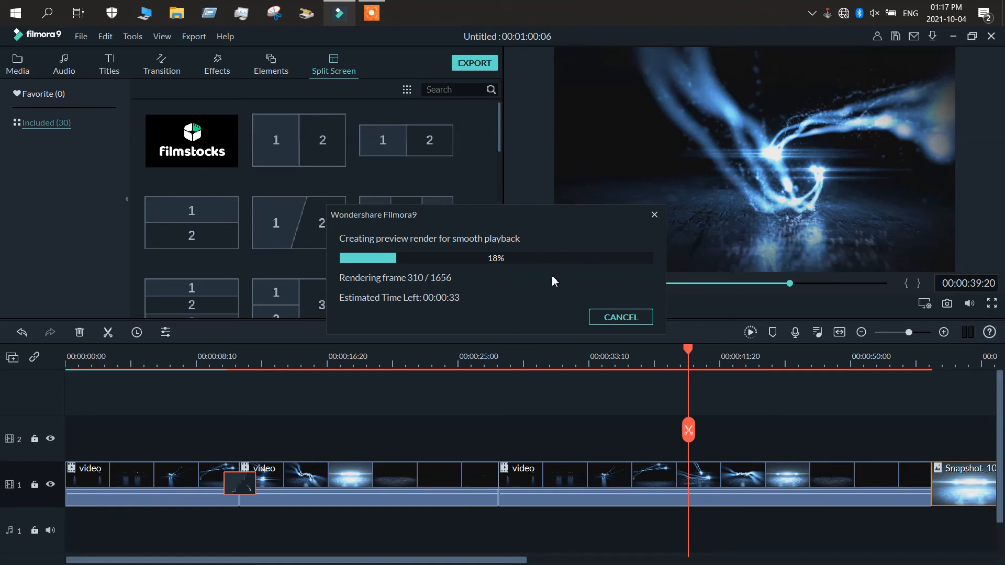
click(610, 318)
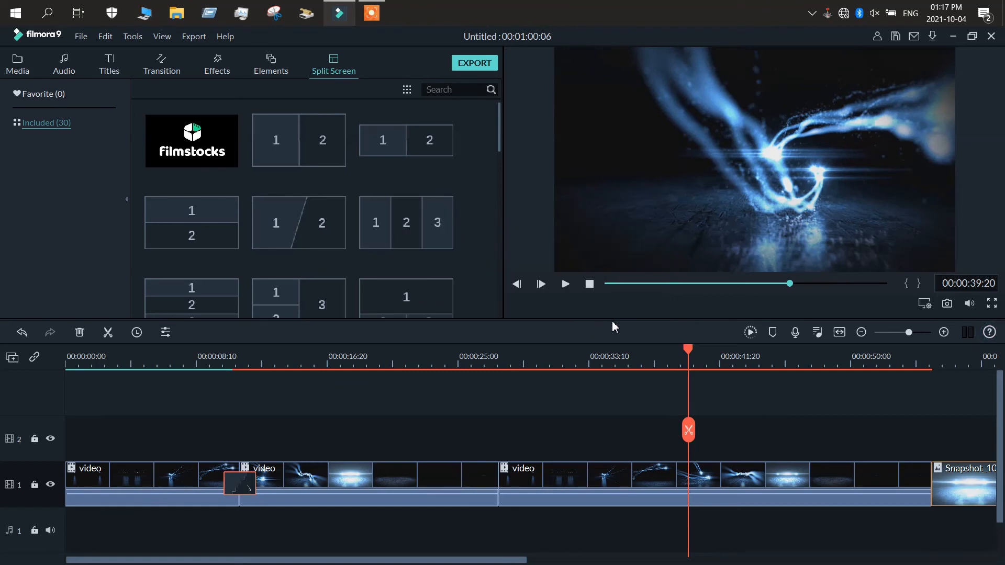
- Add timeline markers over the third "video" clip at 00:00:41:01, 00:00:42:20, 00:00:45:02 and 00:00:46:03
key(space)
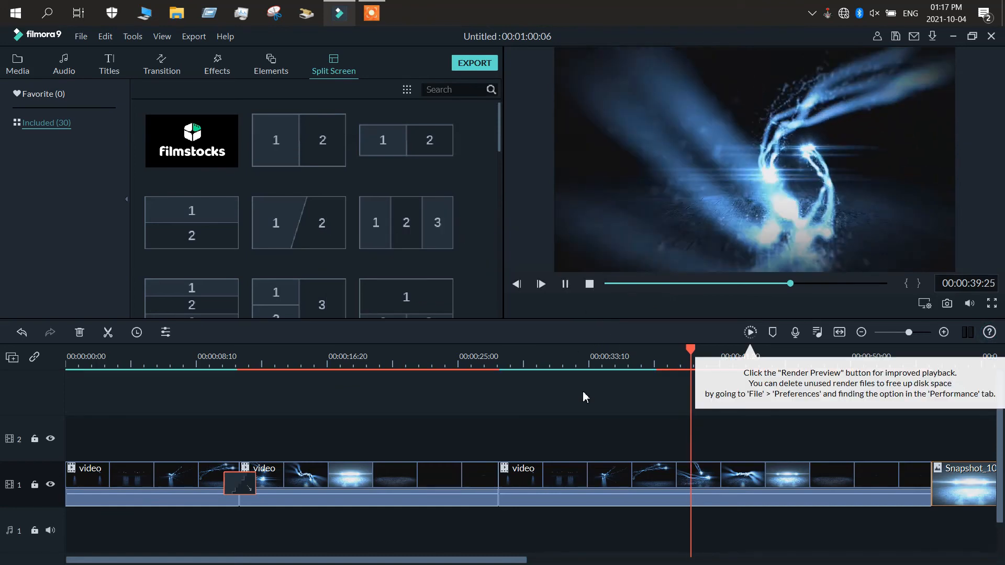
key(space)
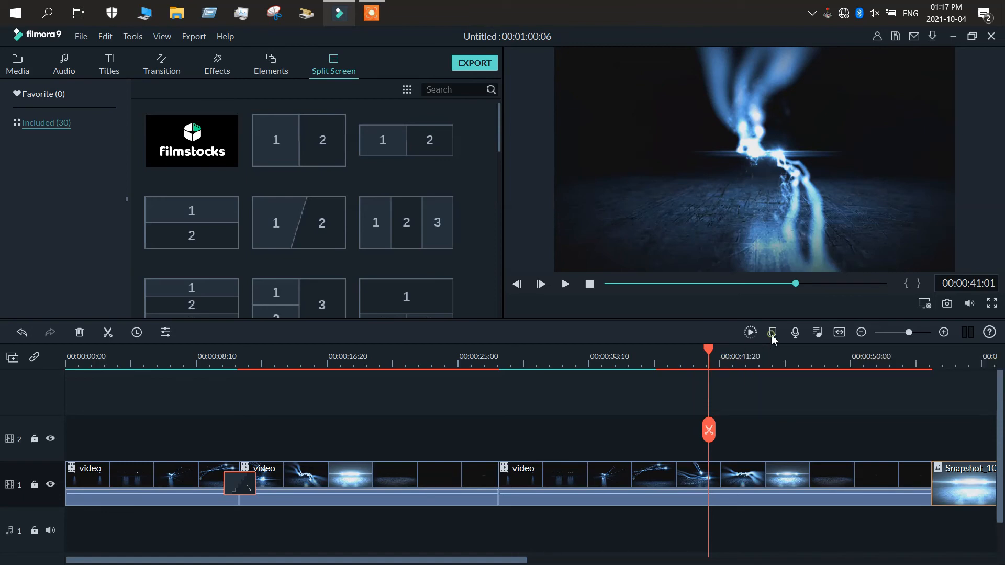
click(736, 358)
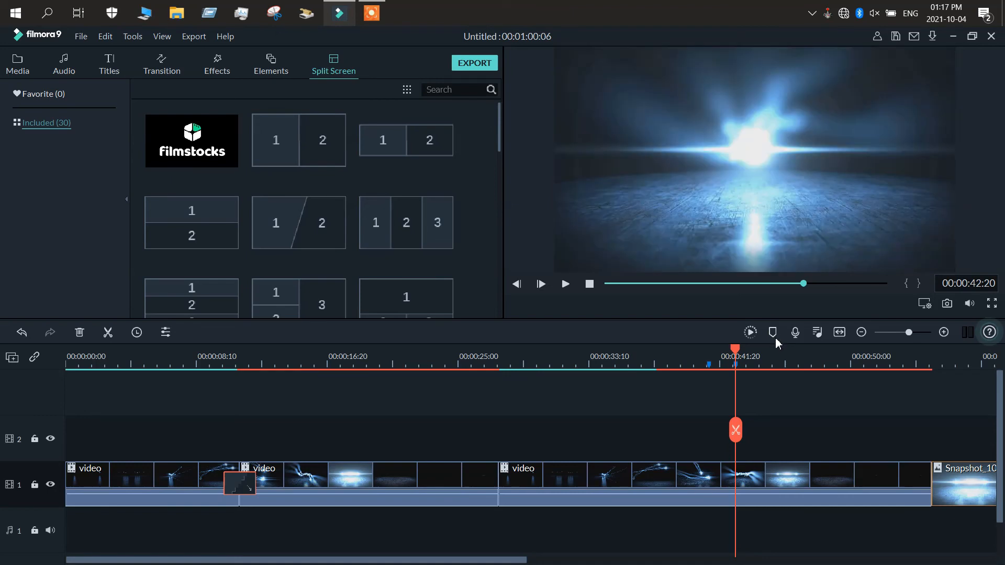
click(775, 358)
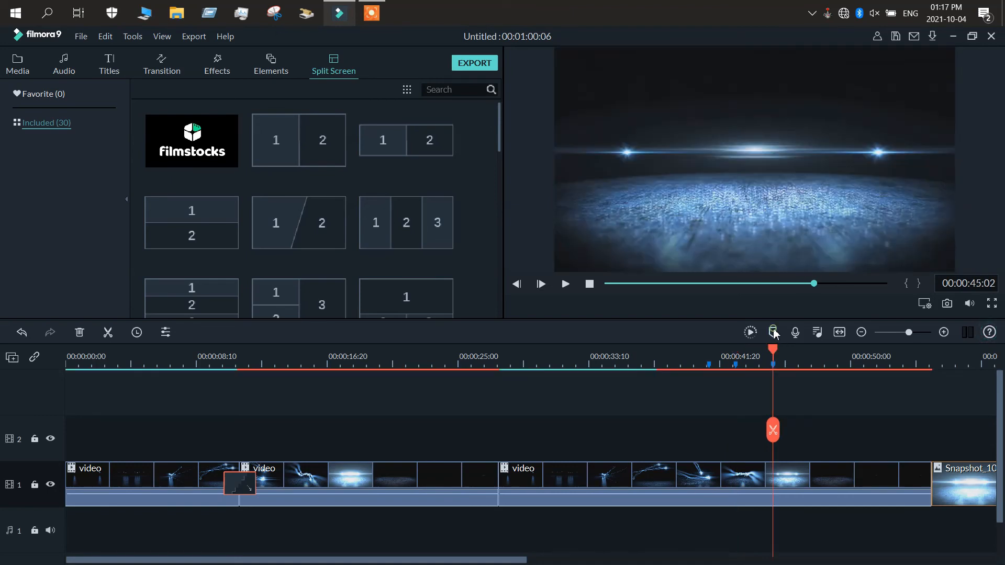
click(790, 349)
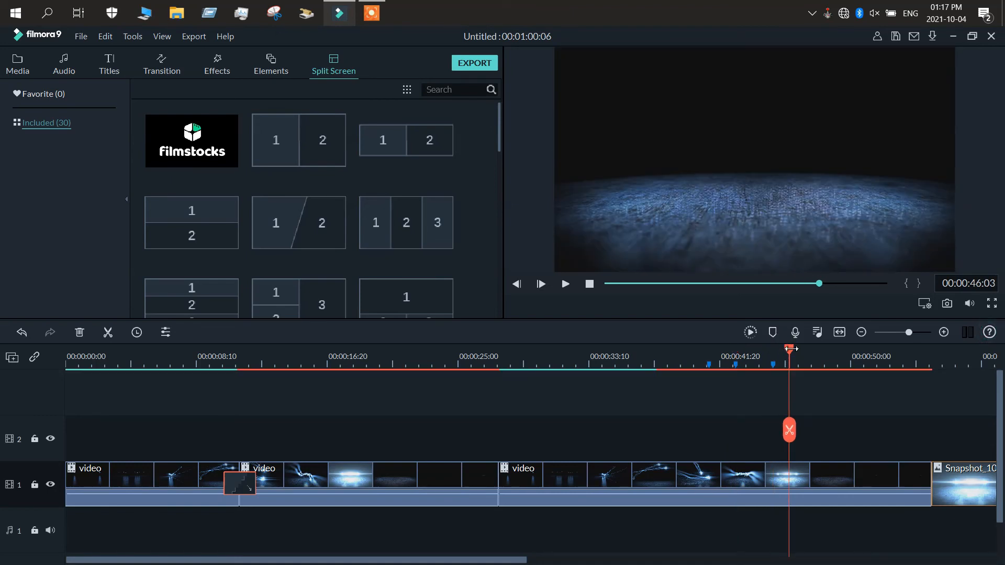
click(773, 336)
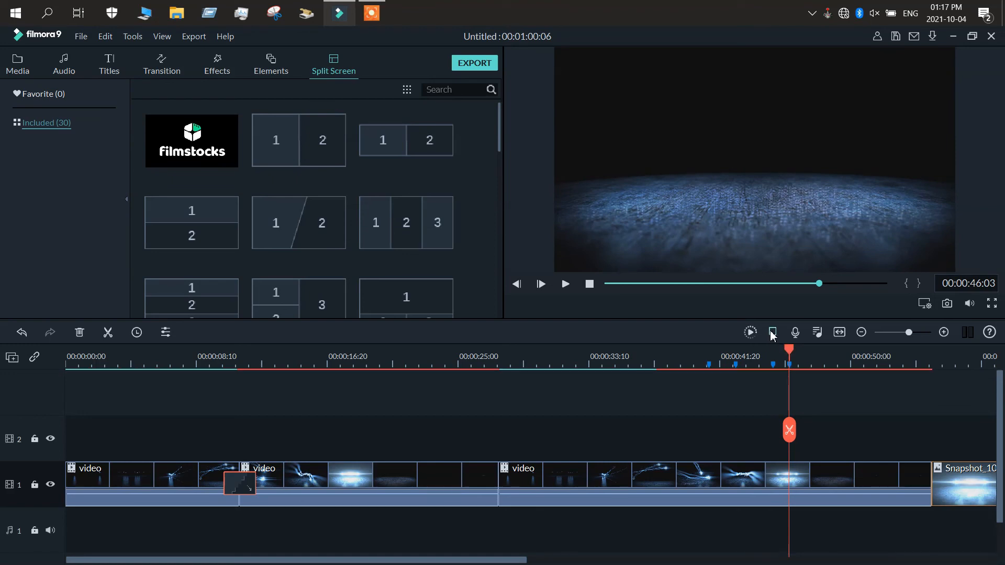
click(772, 334)
key(Escape)
drag(789, 348, 781, 349)
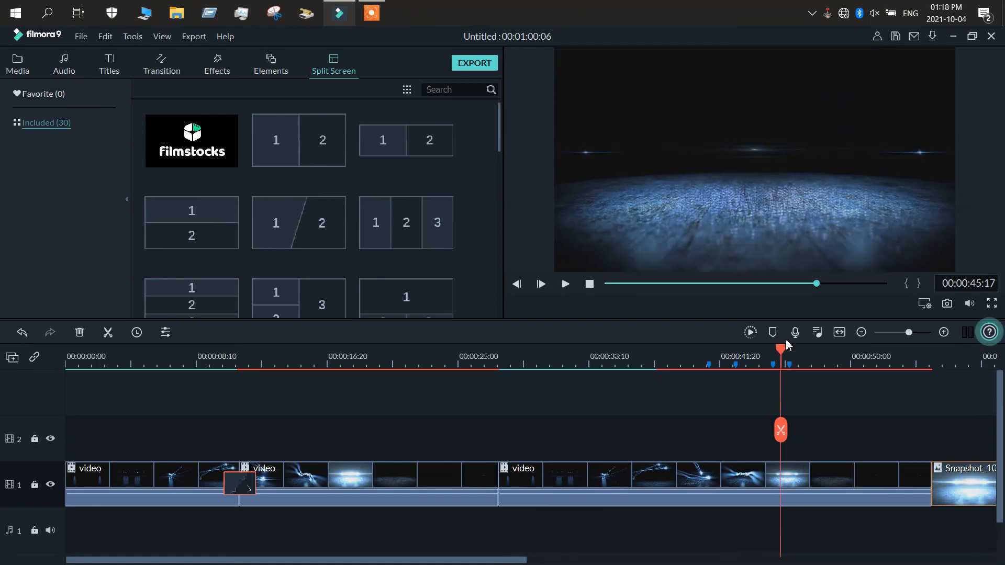
- Open the Audio Mixer and shift the sound position slightly off centre in the Stereo sound field
click(818, 333)
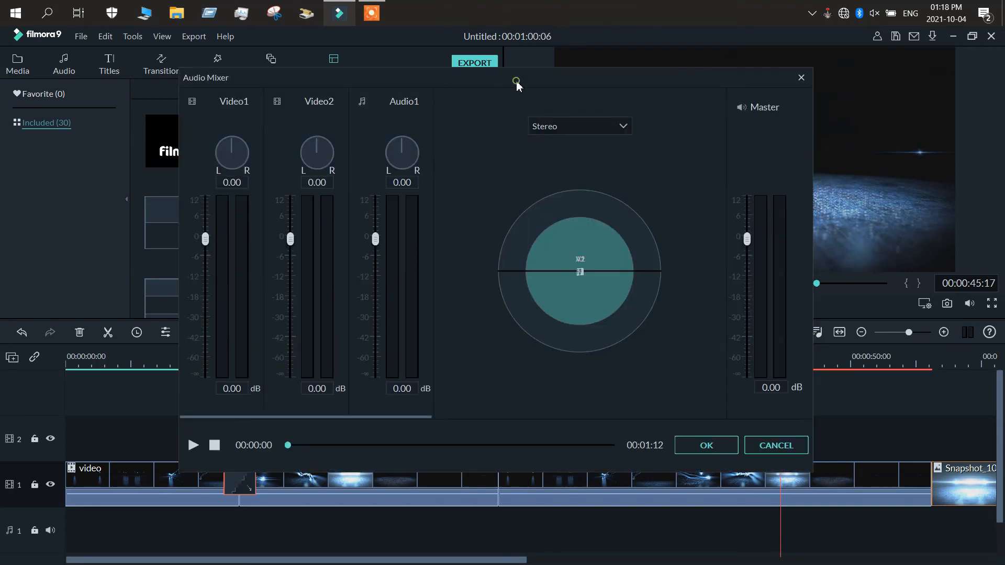
drag(517, 84, 539, 77)
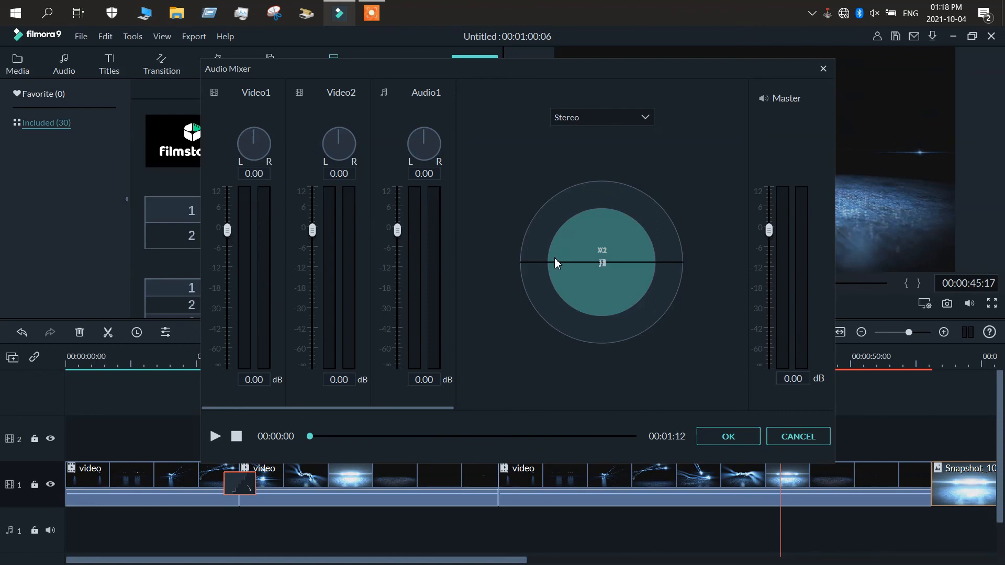
drag(602, 263, 597, 250)
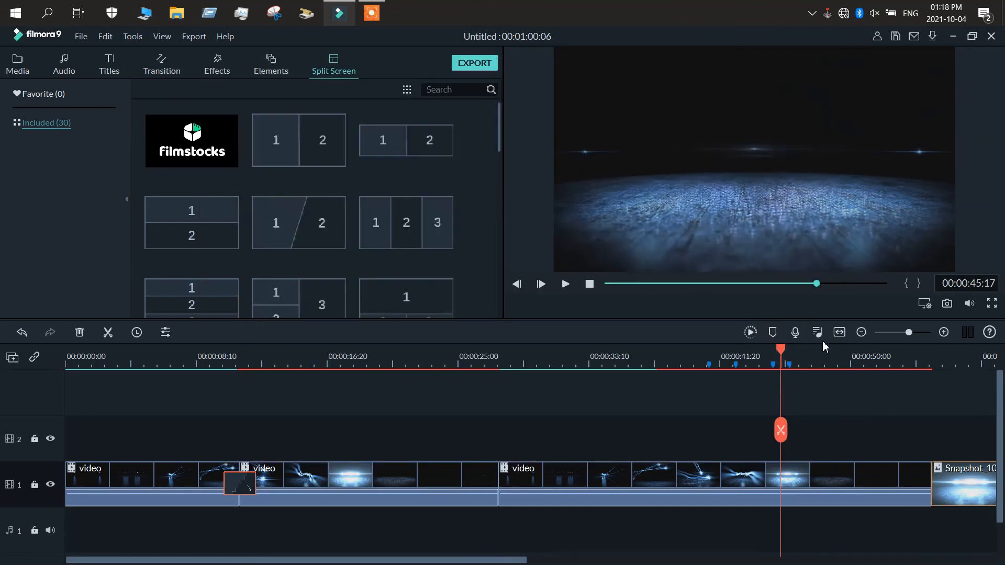